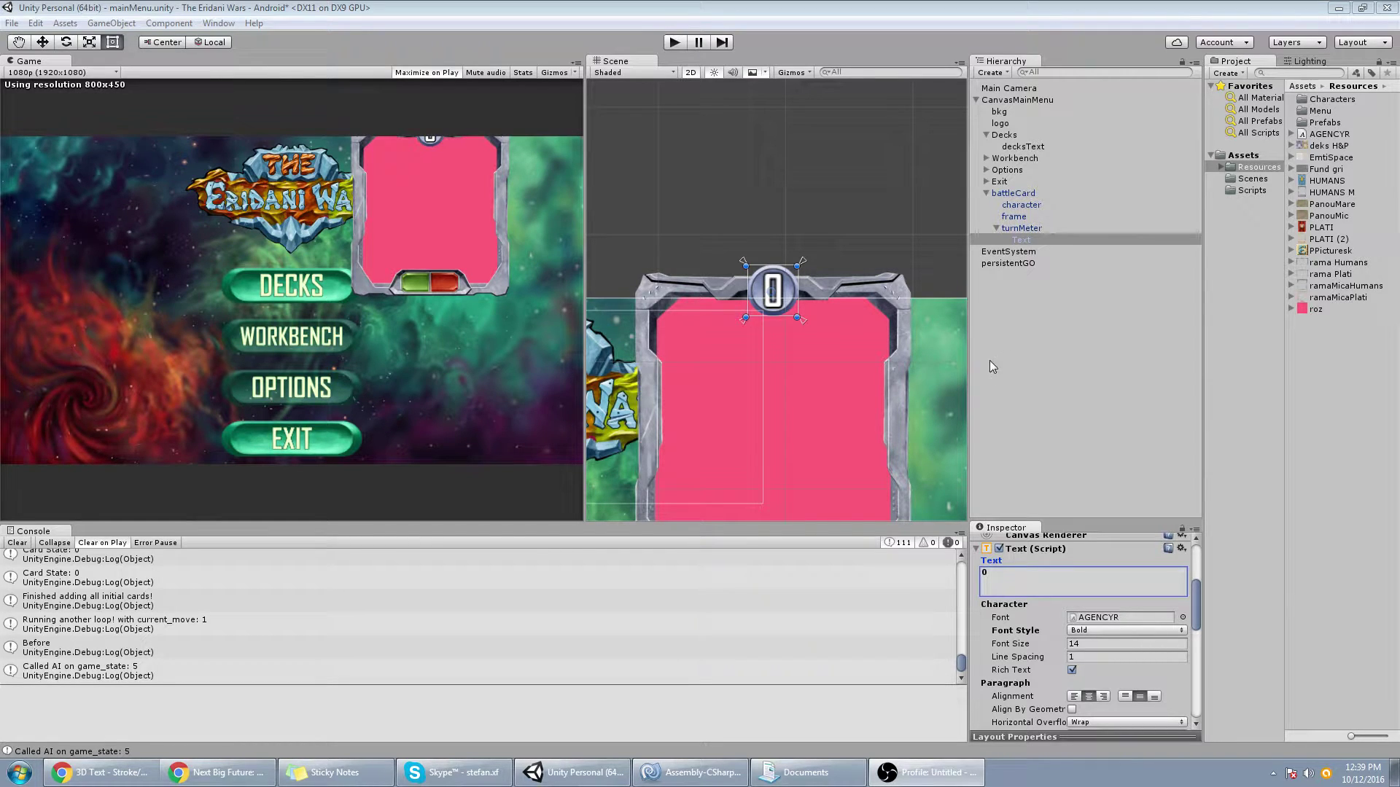
Drag the battleCard right and down to Pos X 272, Y 0.
{"action": "left_click", "coordinate": [1015, 251]}
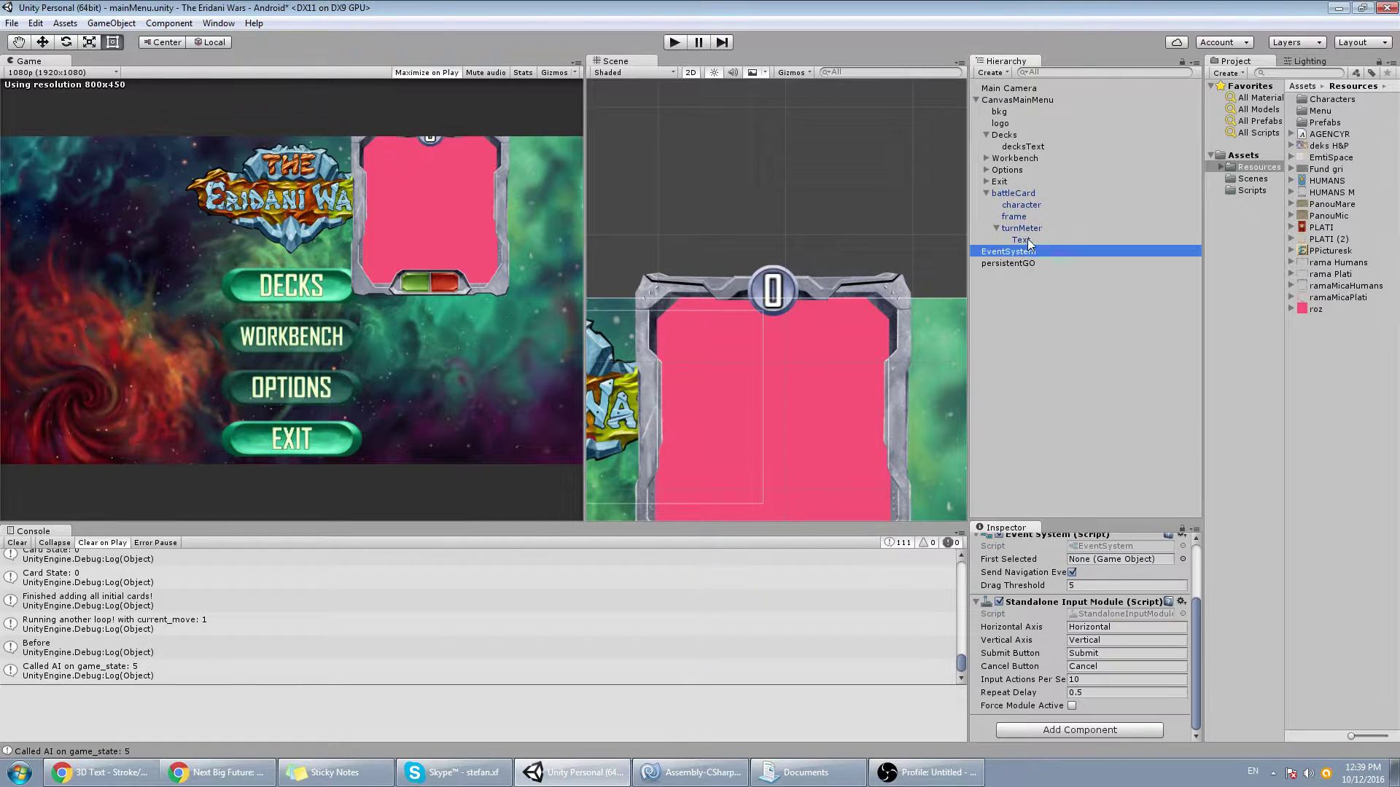
{"action": "left_click", "coordinate": [1024, 240]}
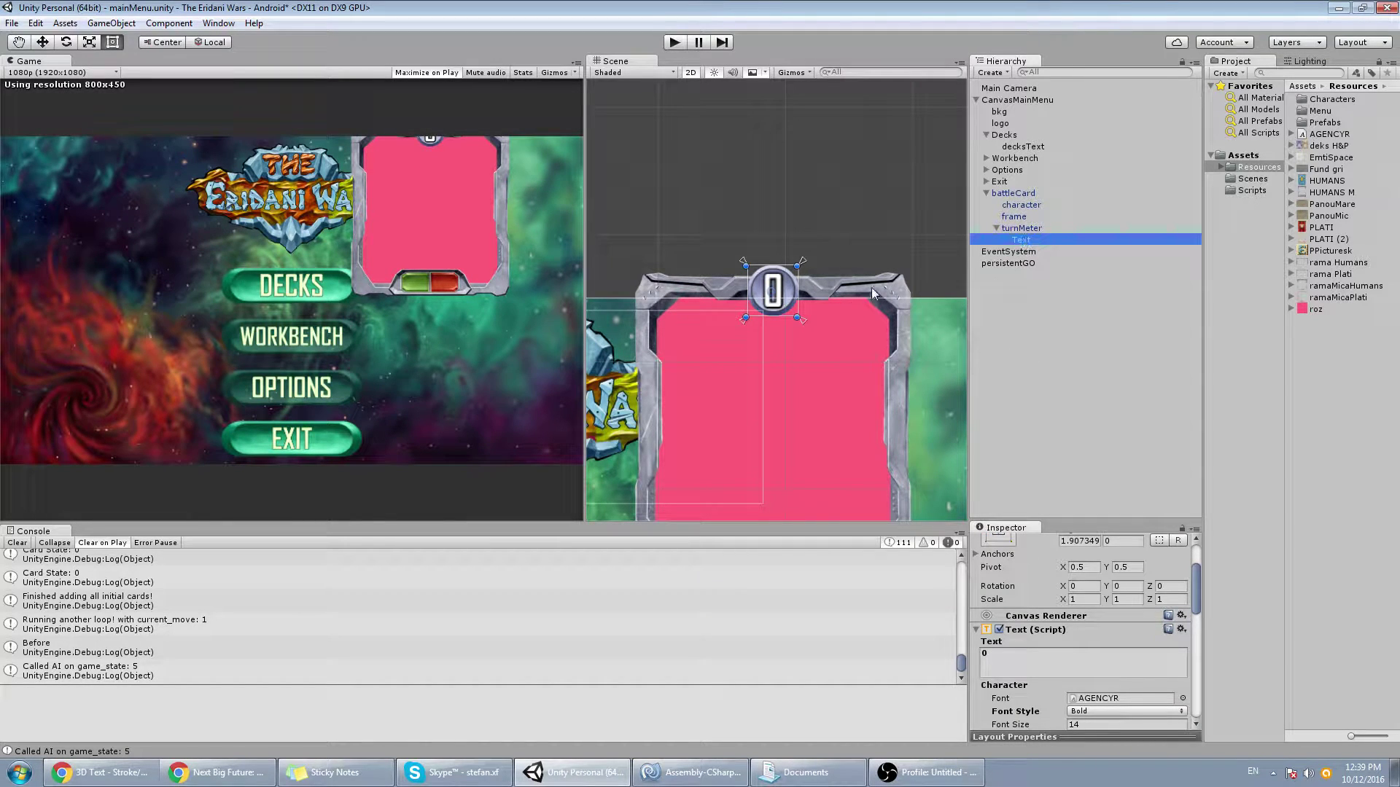
{"action": "scroll", "coordinate": [839, 349], "scroll_direction": "up", "scroll_amount": 6}
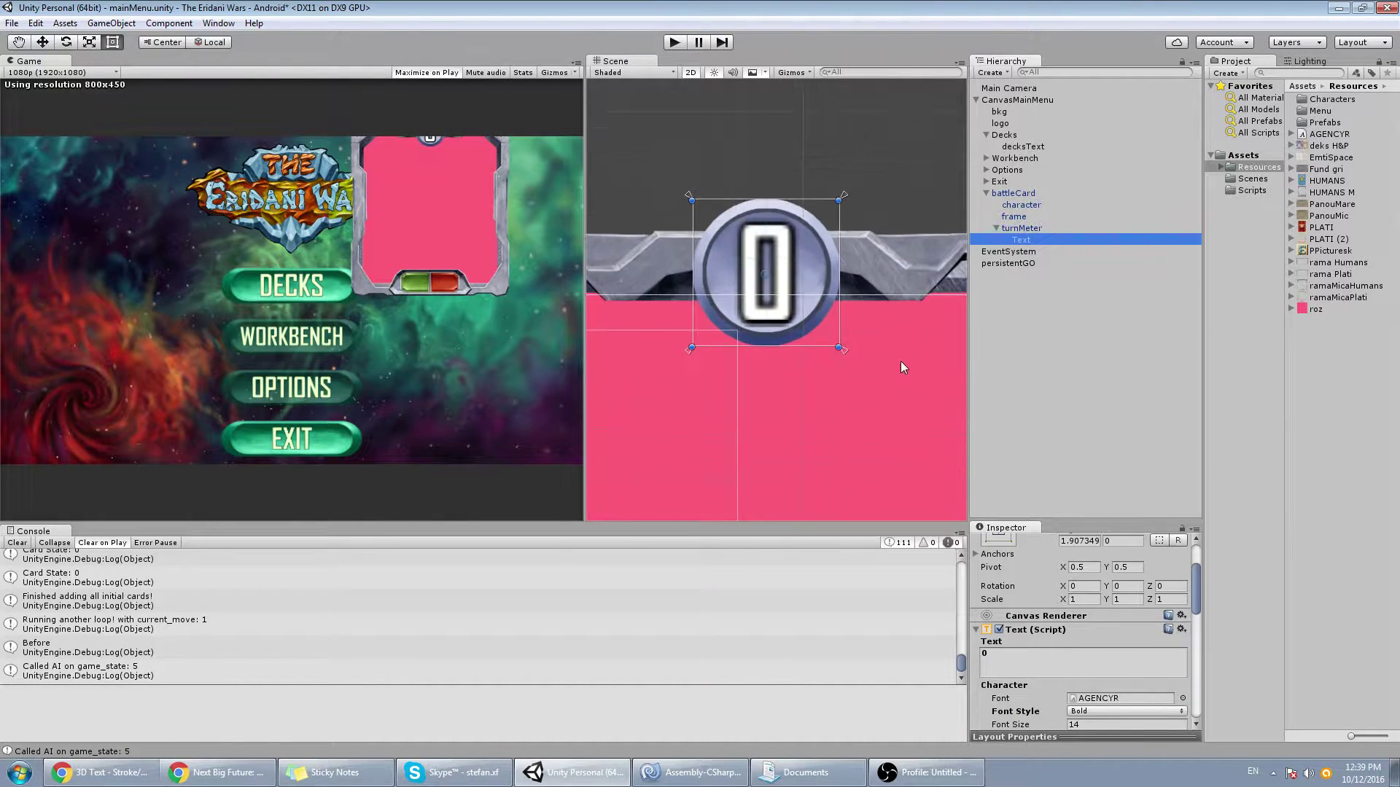
{"action": "scroll", "coordinate": [903, 256], "scroll_direction": "up", "scroll_amount": 2}
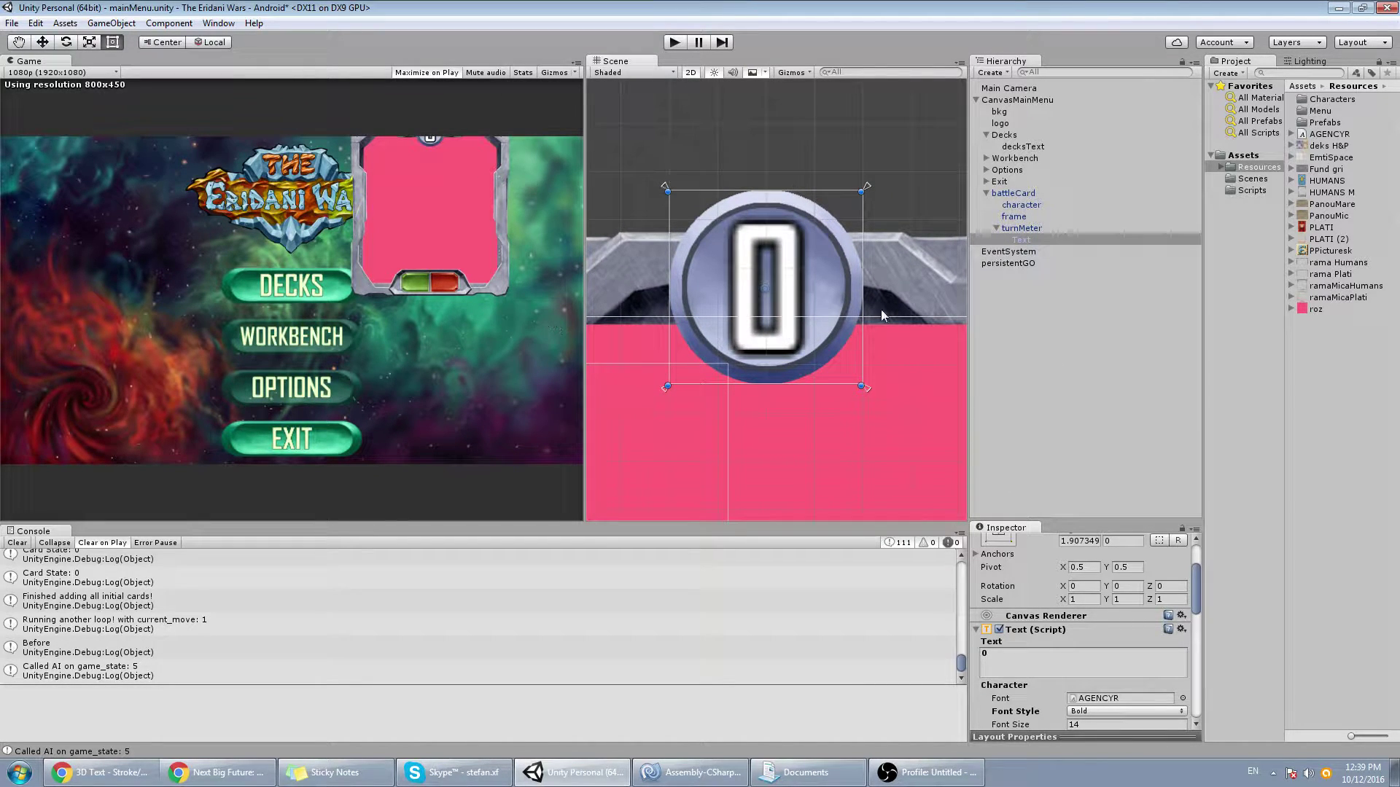
{"action": "scroll", "coordinate": [882, 315], "scroll_direction": "down", "scroll_amount": 8}
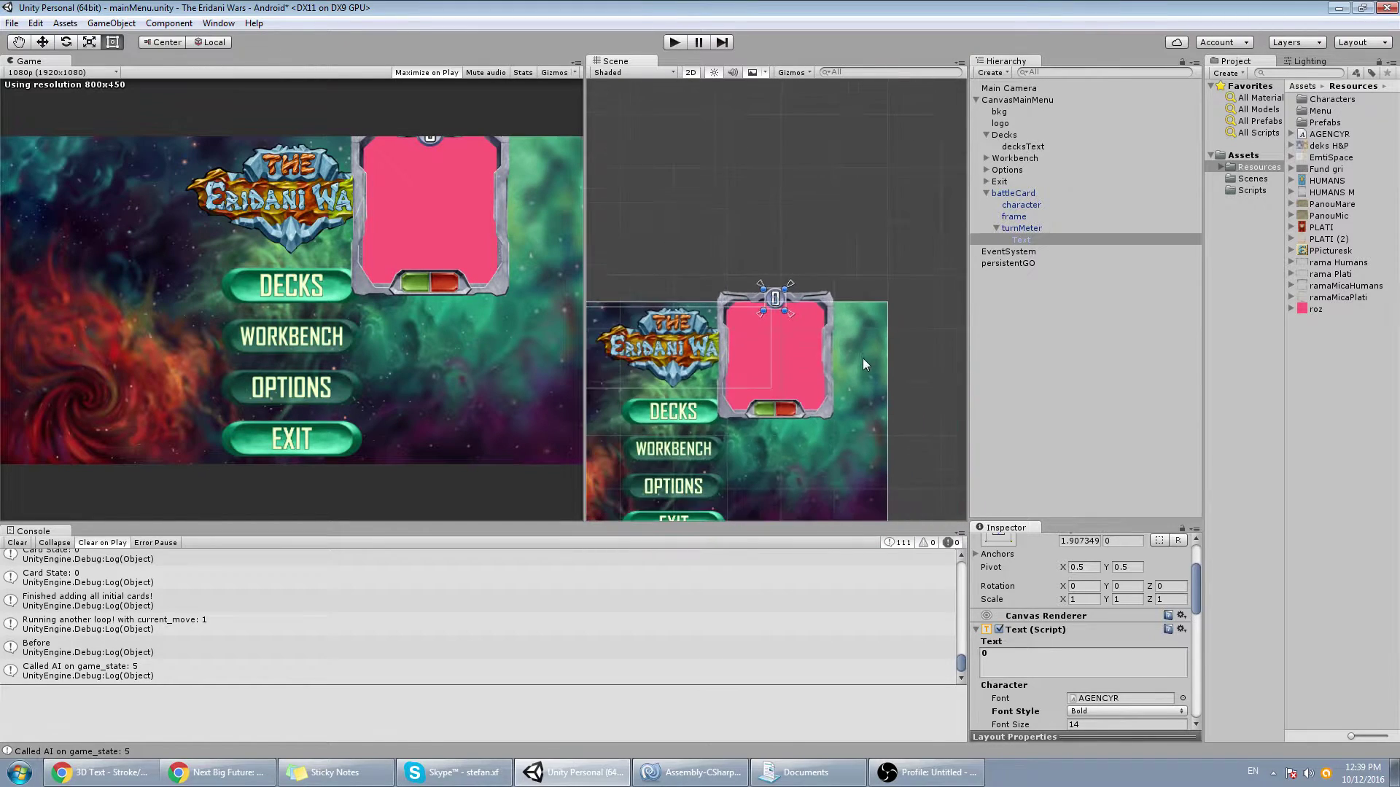
{"action": "left_click", "coordinate": [1014, 193]}
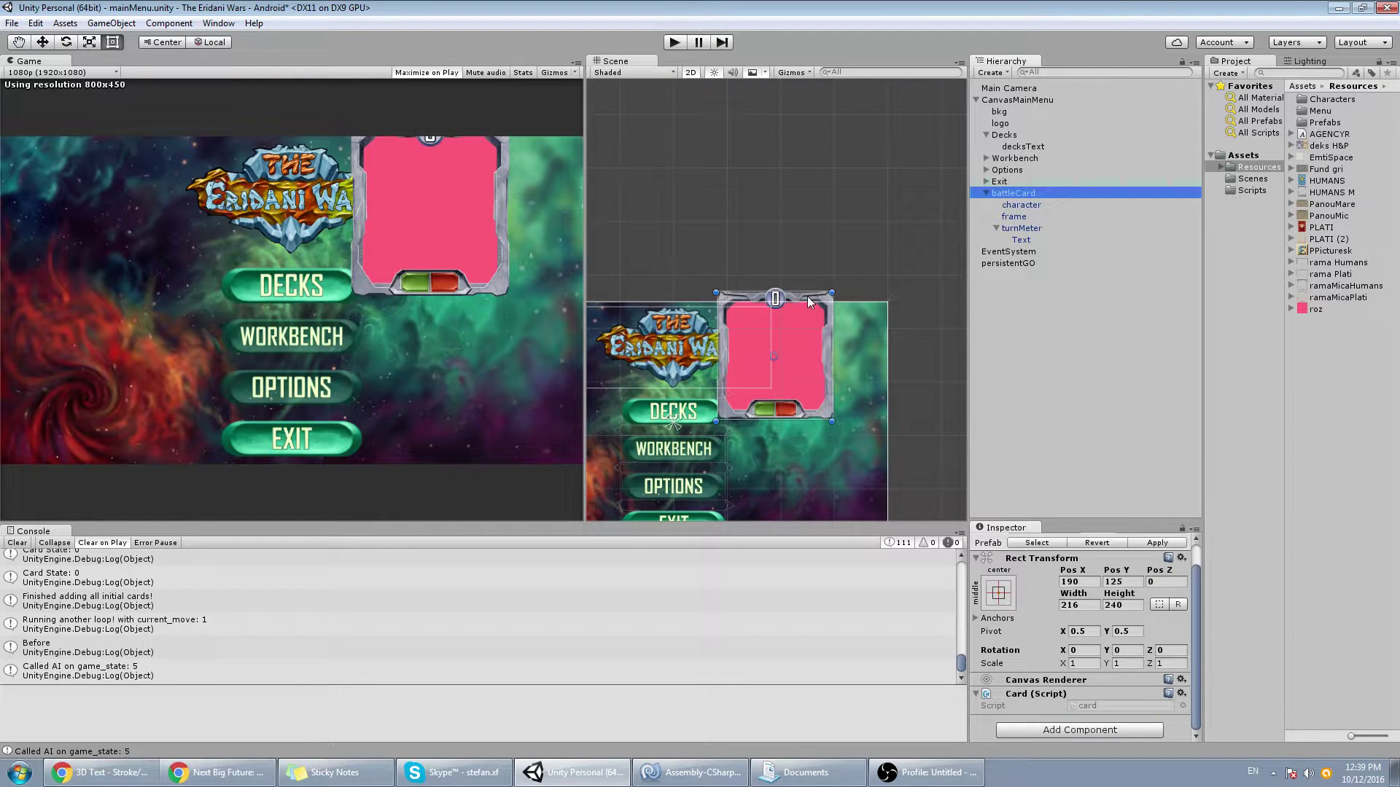
{"action": "left_click_drag", "start_coordinate": [808, 296], "coordinate": [850, 363]}
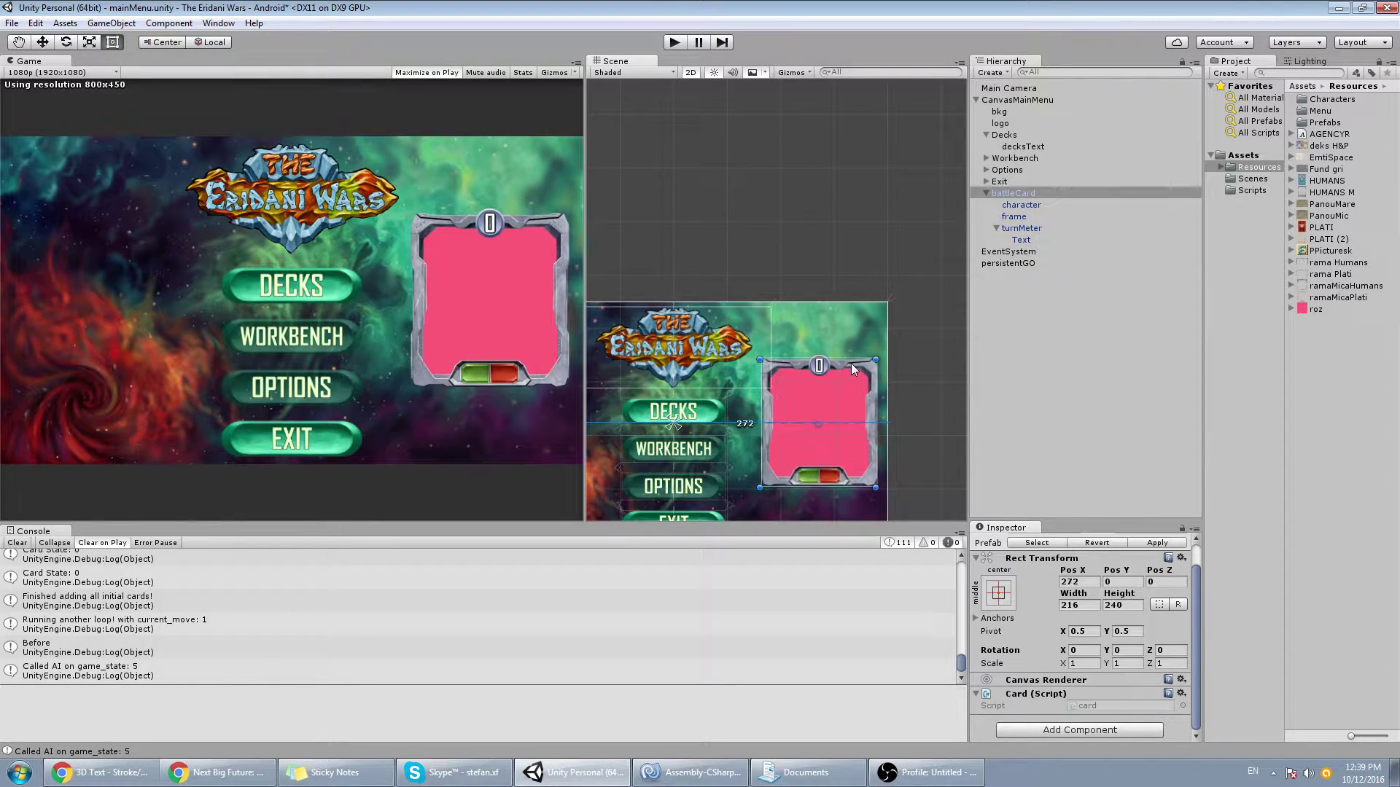
Select the turn-meter number Text and frame the Scene view on it.
{"action": "scroll", "coordinate": [859, 387], "scroll_direction": "up", "scroll_amount": 5}
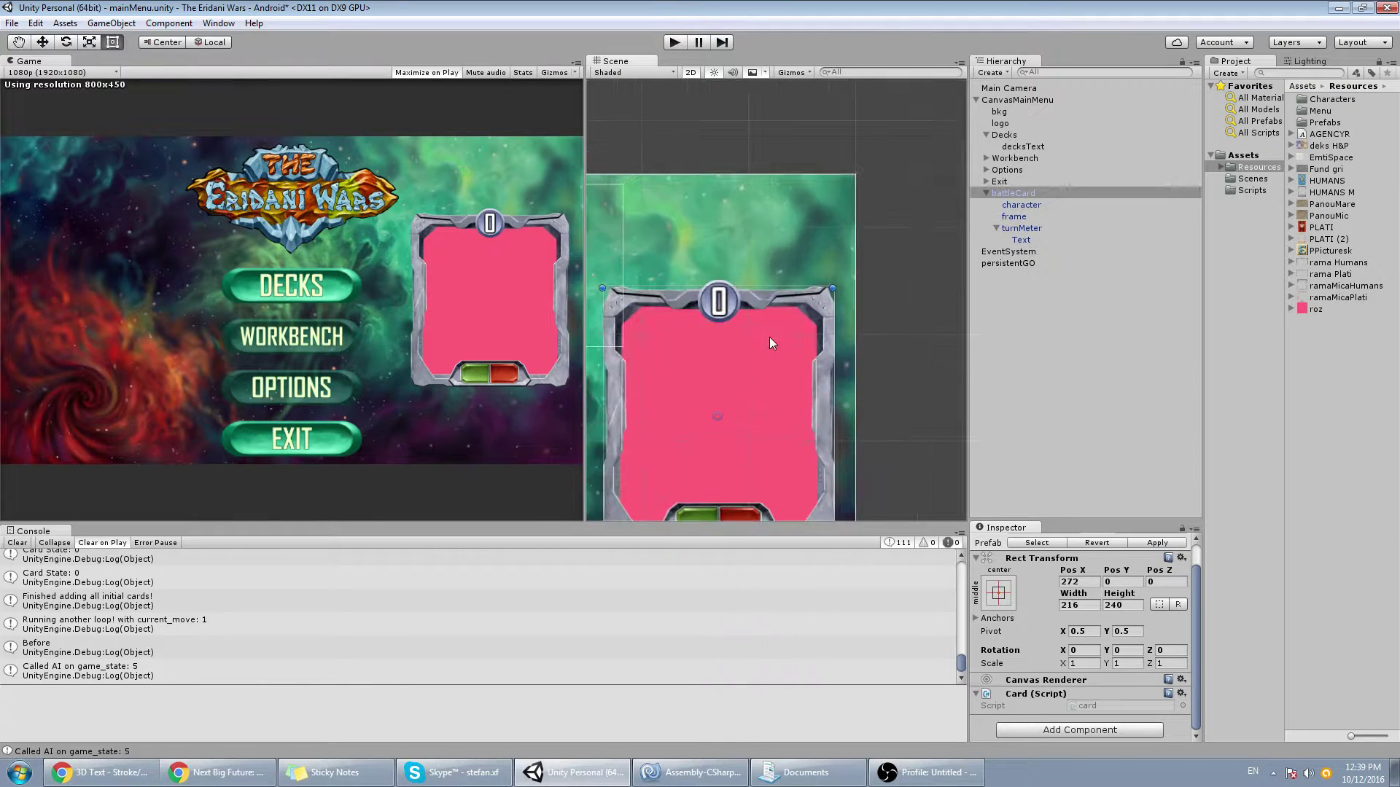
{"action": "scroll", "coordinate": [768, 337], "scroll_direction": "up", "scroll_amount": 6}
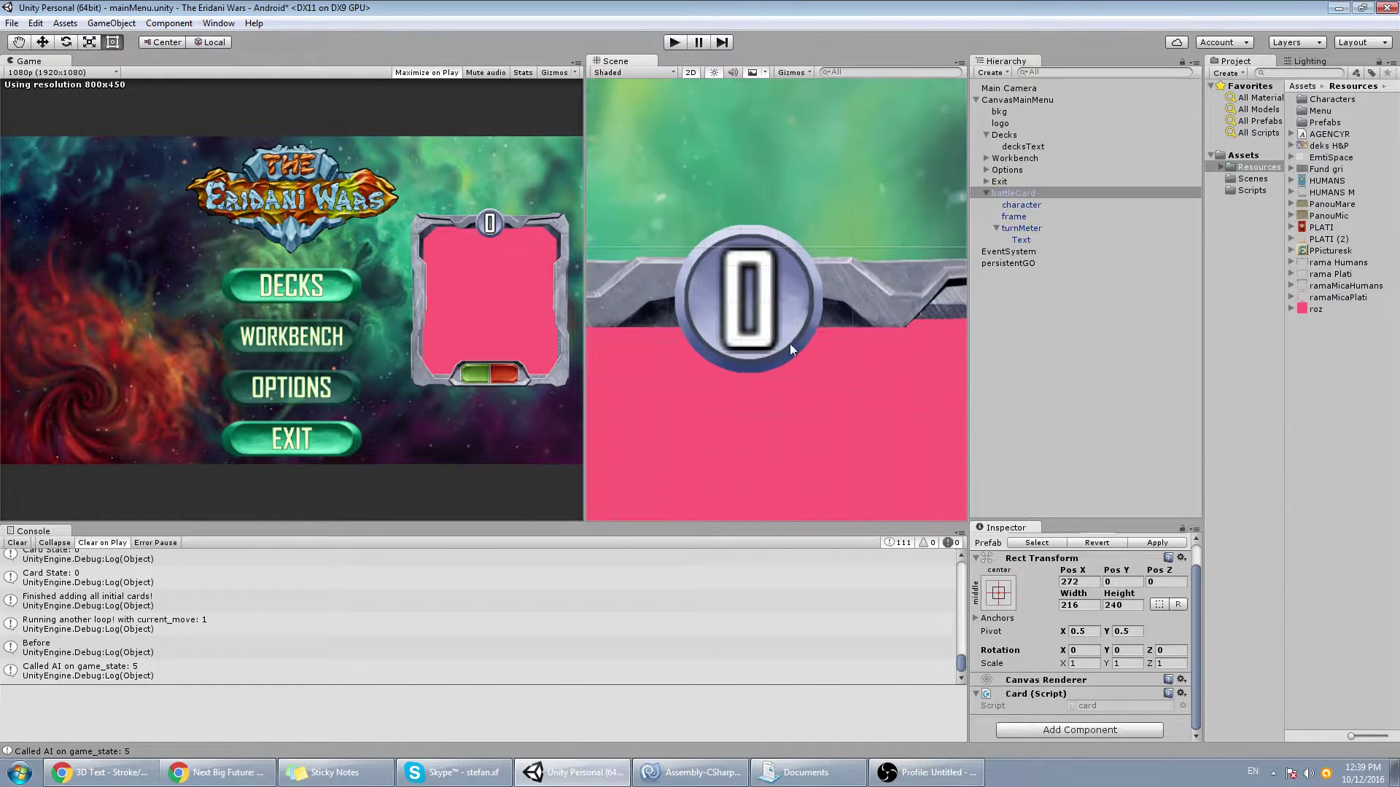
{"action": "scroll", "coordinate": [789, 348], "scroll_direction": "up", "scroll_amount": 3}
{"action": "left_click", "coordinate": [1021, 240]}
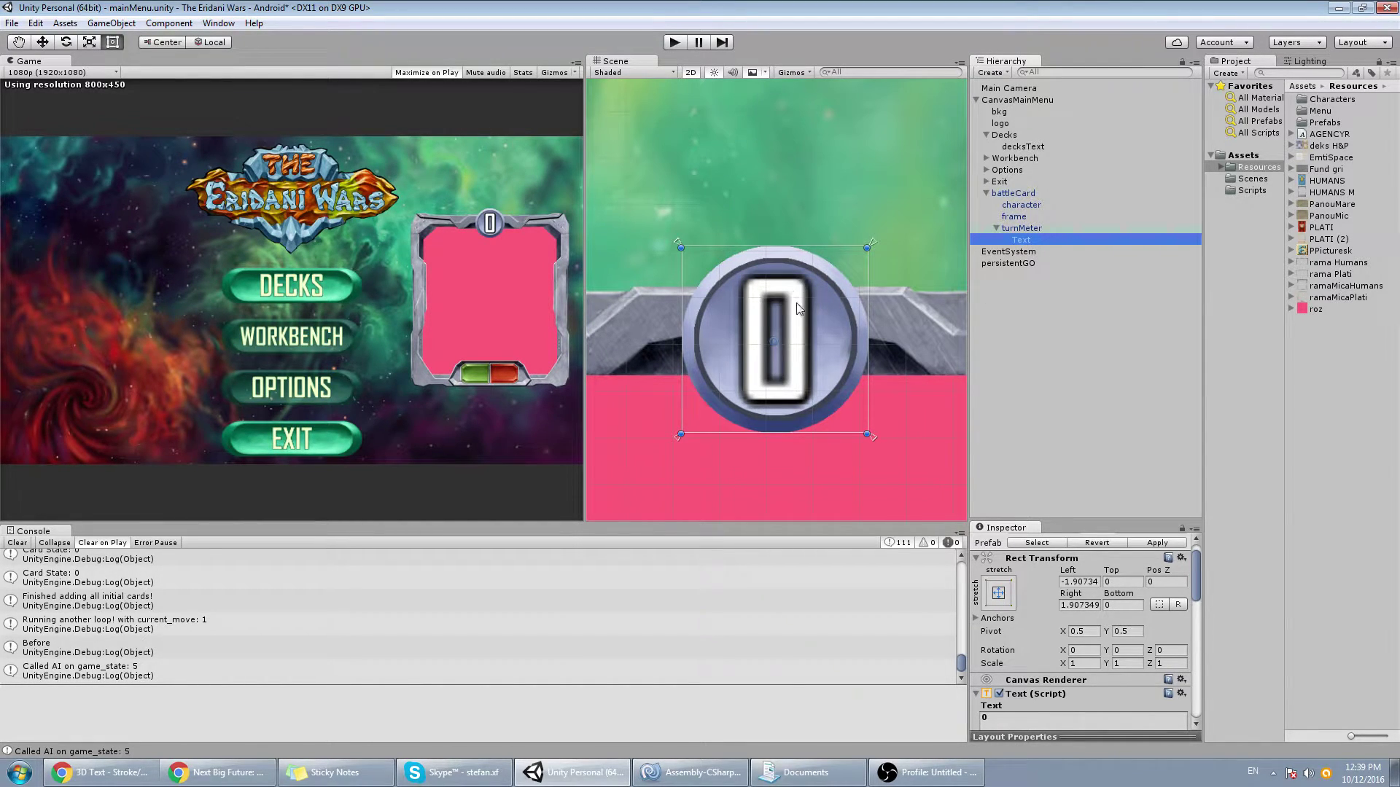
{"action": "middle_click_drag", "start_coordinate": [925, 483], "coordinate": [817, 394]}
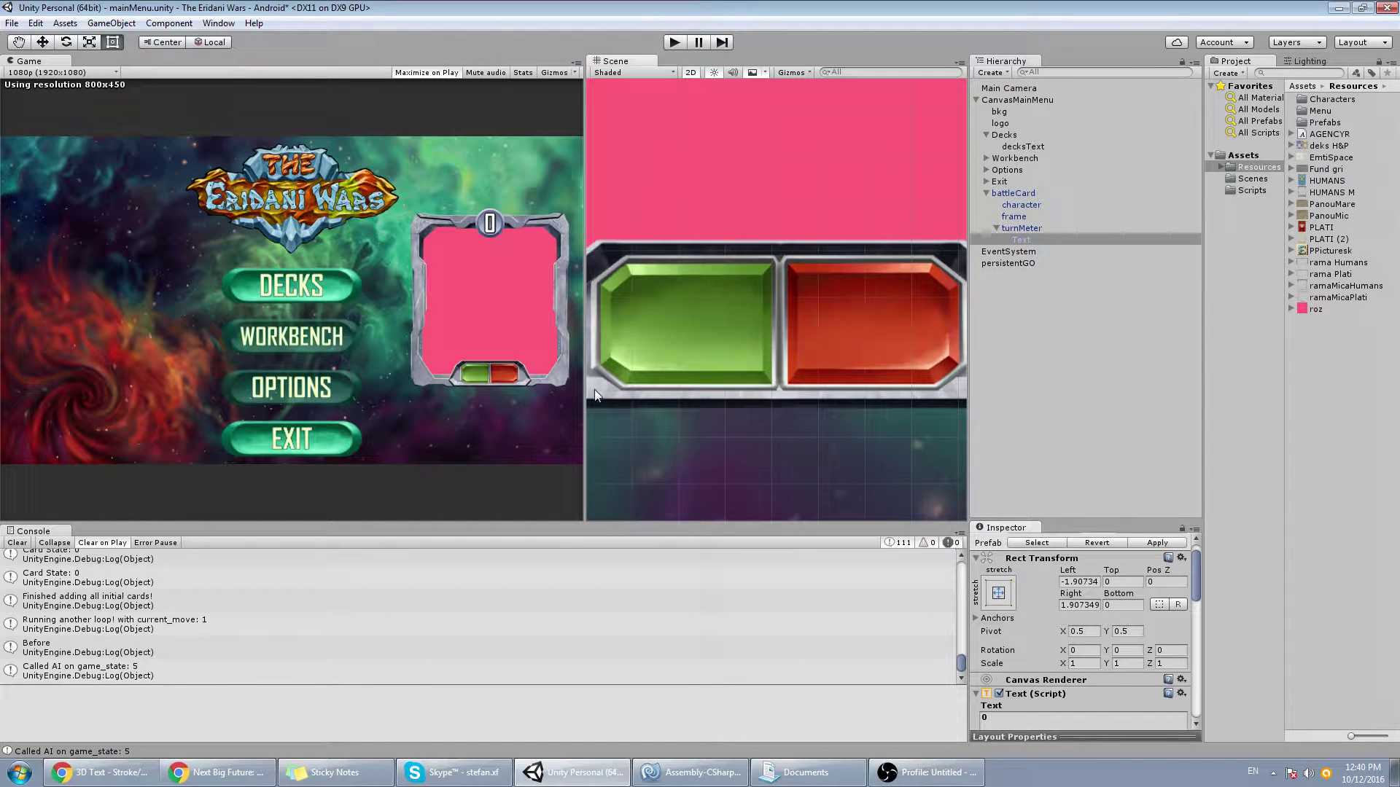
{"action": "middle_click_drag", "start_coordinate": [860, 221], "coordinate": [806, 357]}
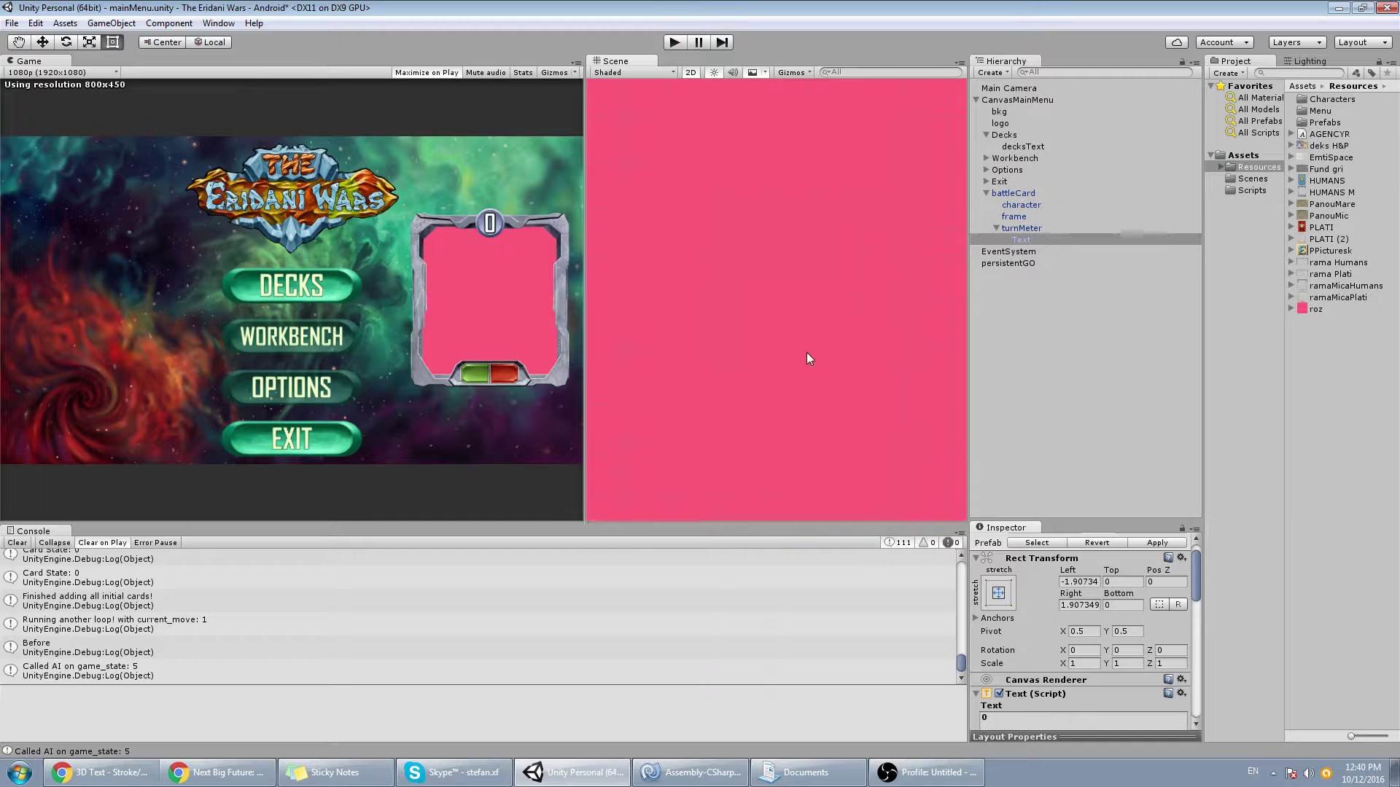
{"action": "key", "text": "f"}
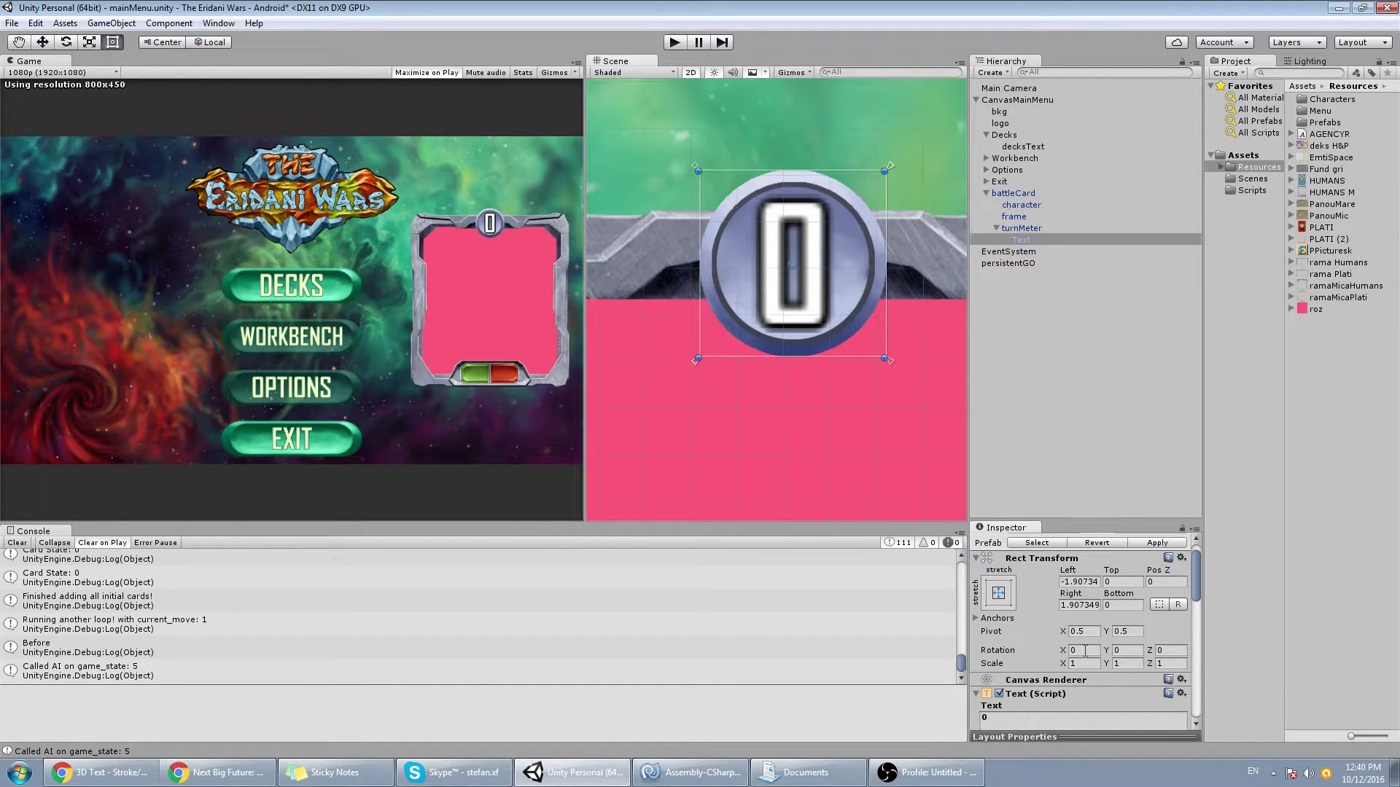
Scroll the Inspector past the AGENCYR Bold Text settings to the stacked Shadow components.
{"action": "scroll", "coordinate": [1085, 651], "scroll_direction": "down", "scroll_amount": 2}
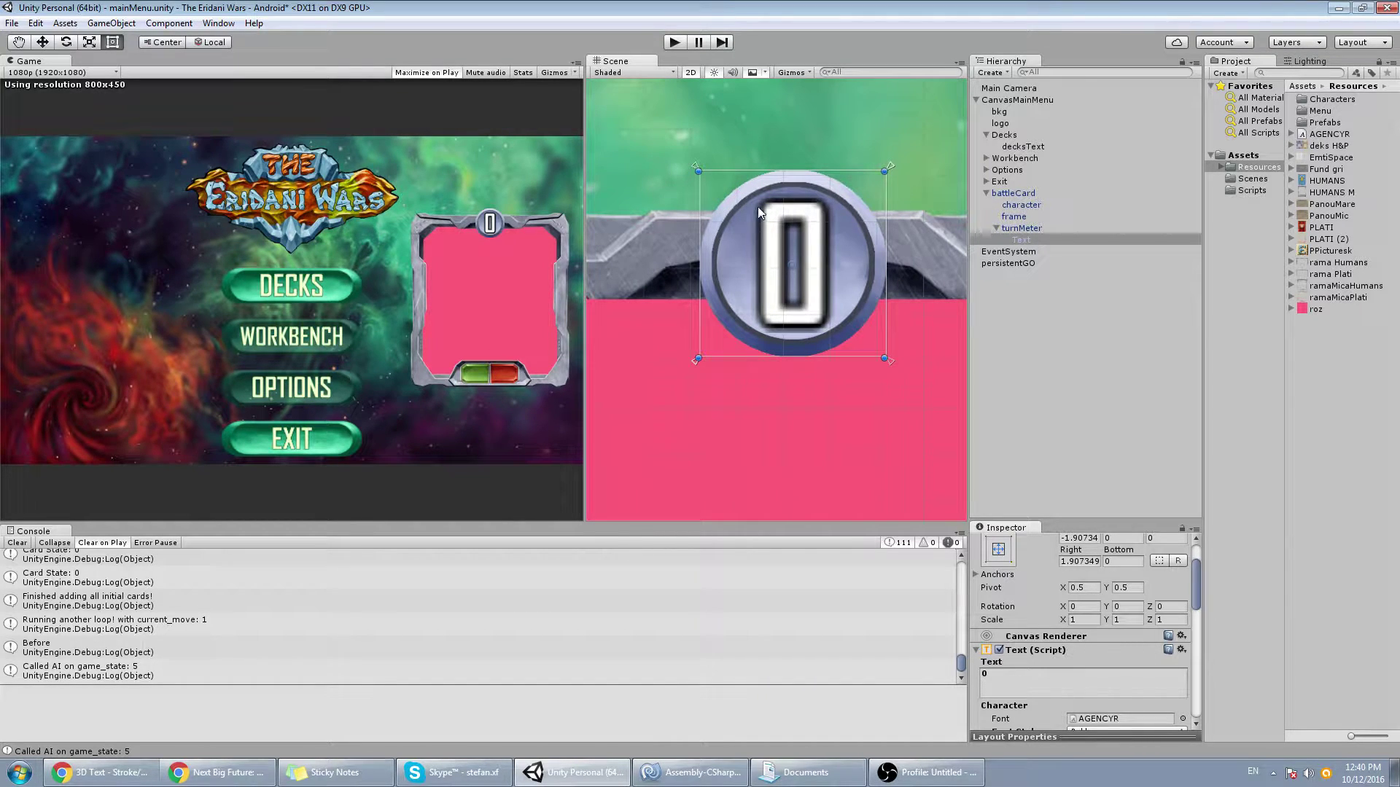
{"action": "scroll", "coordinate": [1105, 627], "scroll_direction": "down", "scroll_amount": 3}
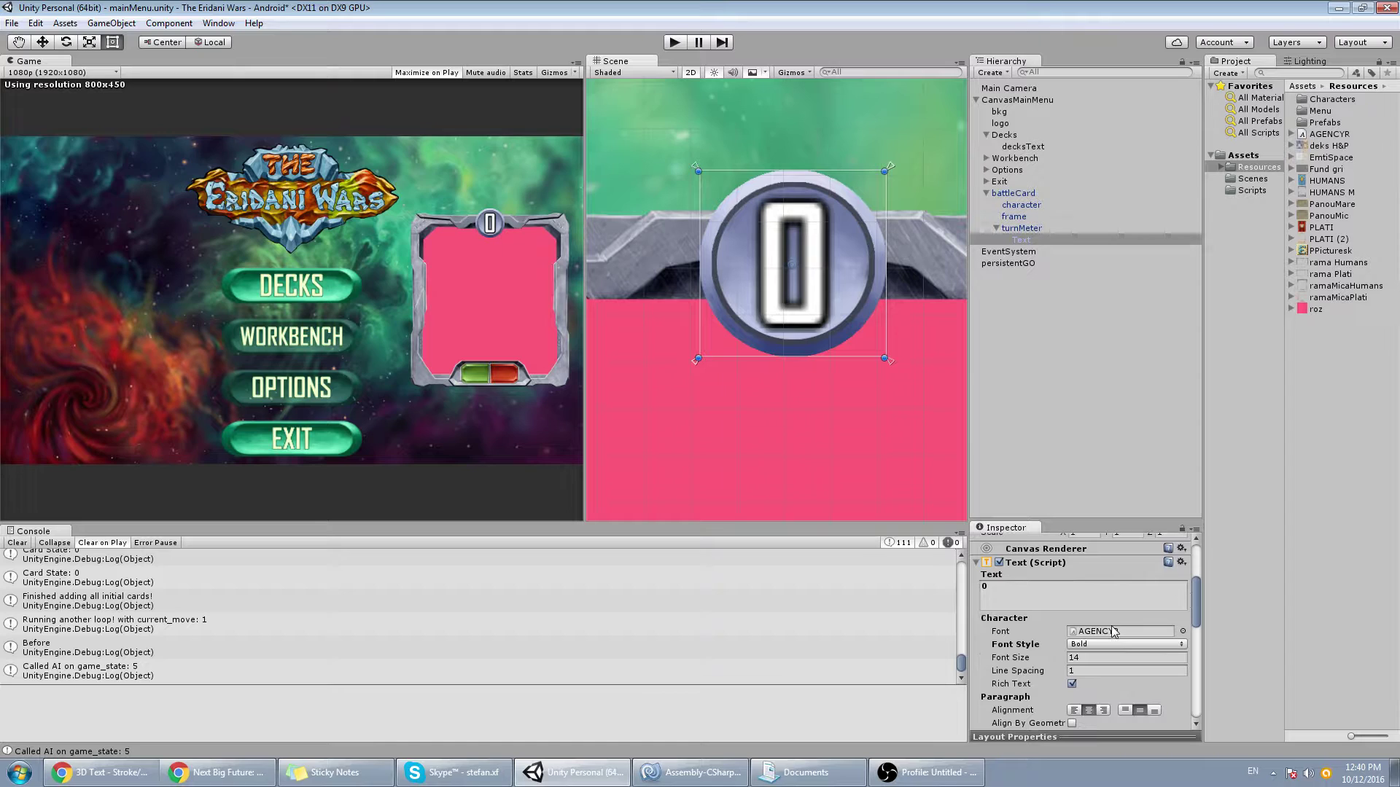
{"action": "scroll", "coordinate": [1135, 646], "scroll_direction": "down", "scroll_amount": 4}
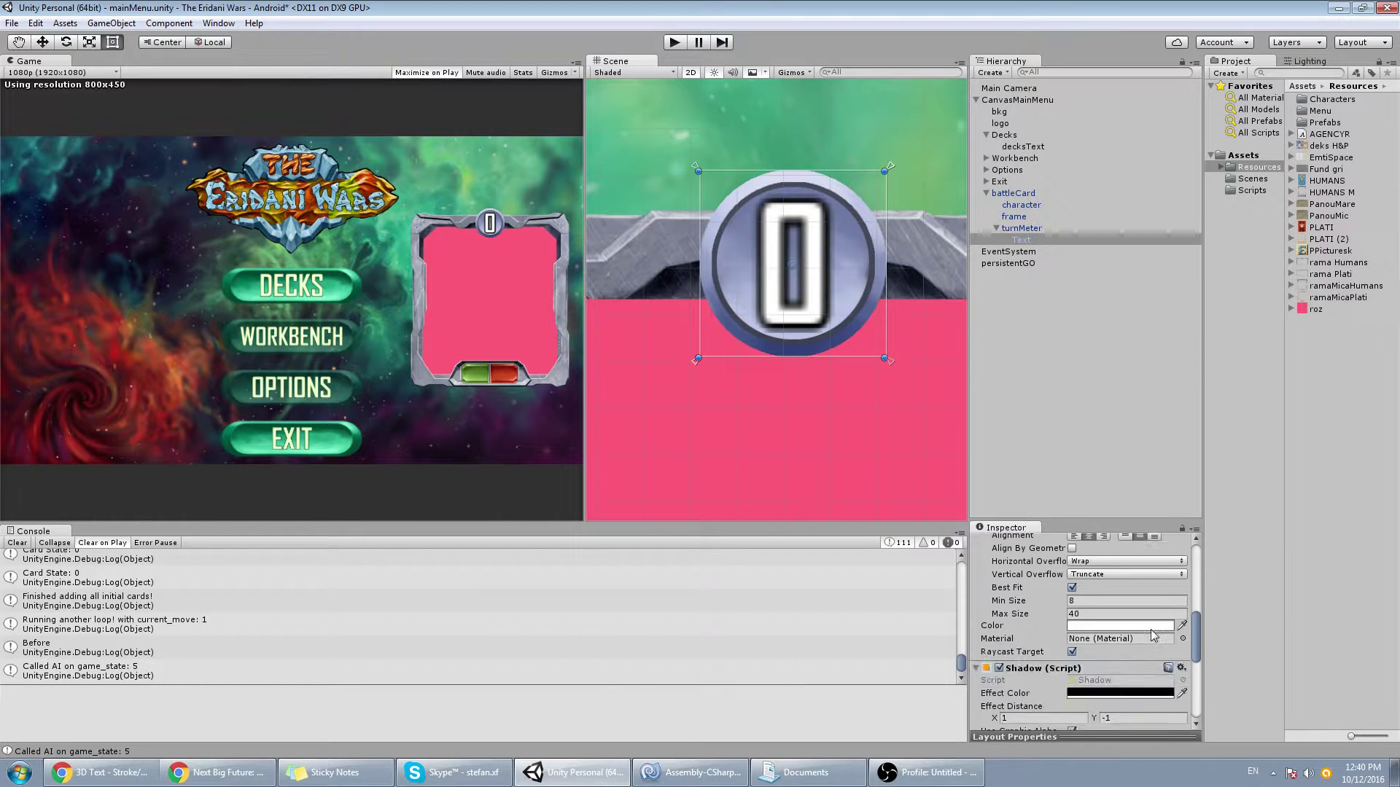
{"action": "scroll", "coordinate": [1150, 638], "scroll_direction": "down", "scroll_amount": 2}
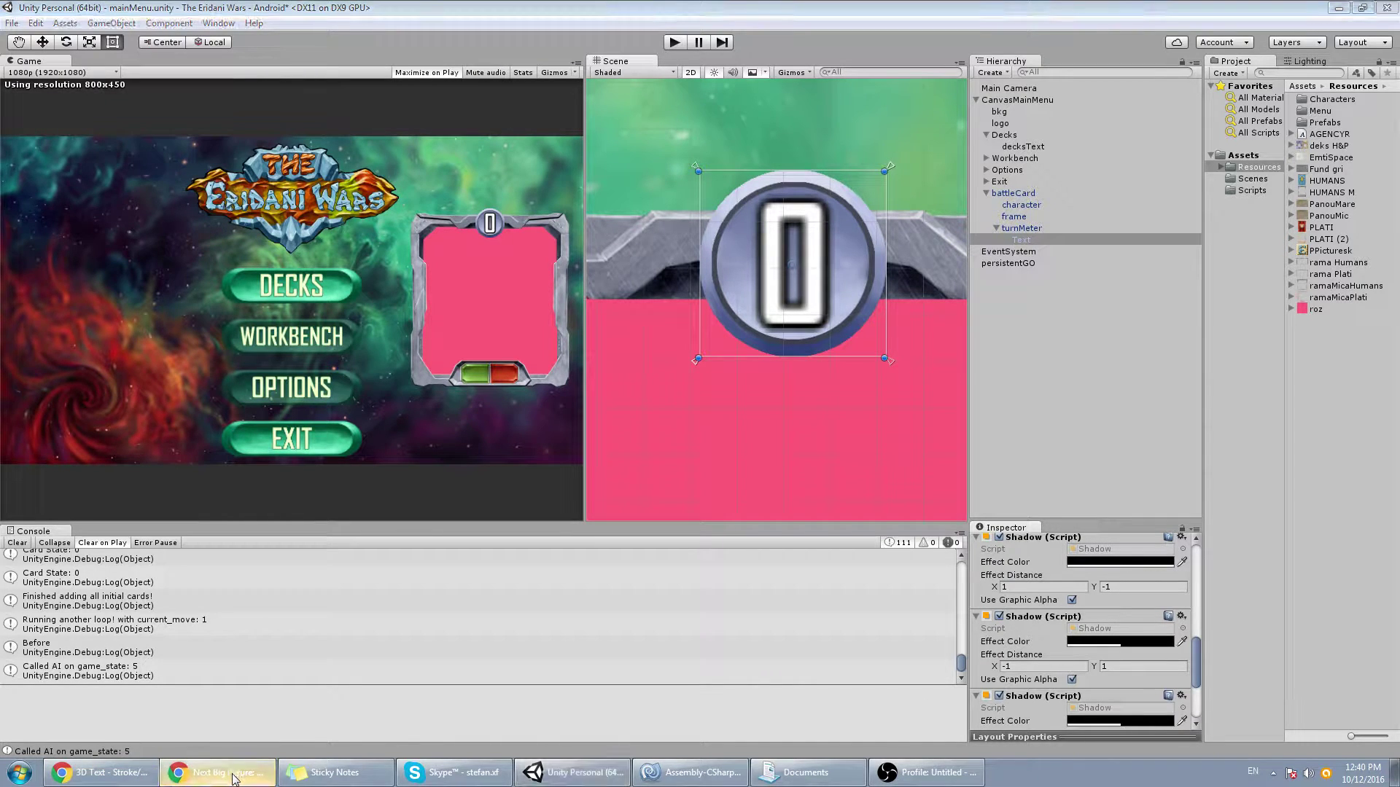
Return to the 3D Text - Stroke/Outline question and look over the answer's code.
{"action": "left_click", "coordinate": [102, 772]}
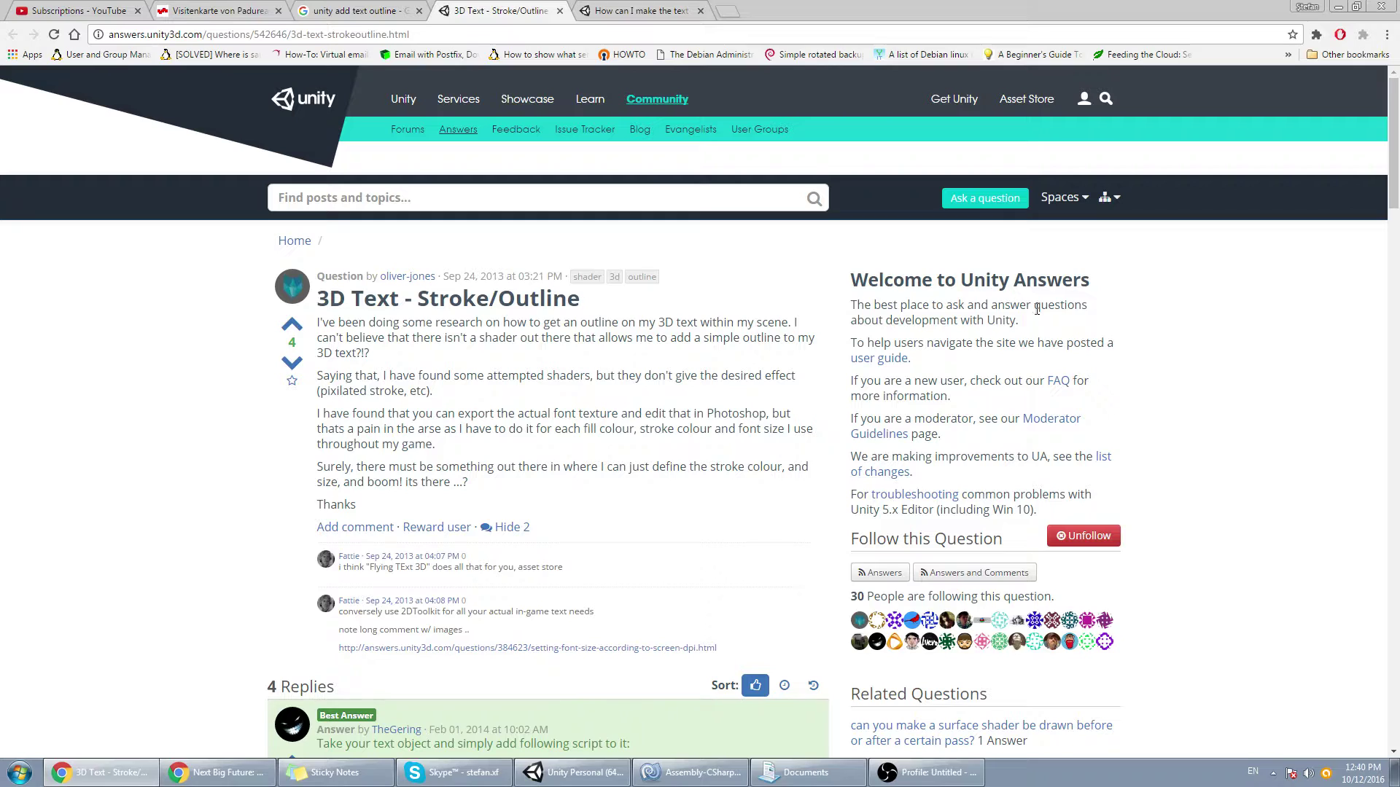
{"action": "left_click", "coordinate": [343, 11]}
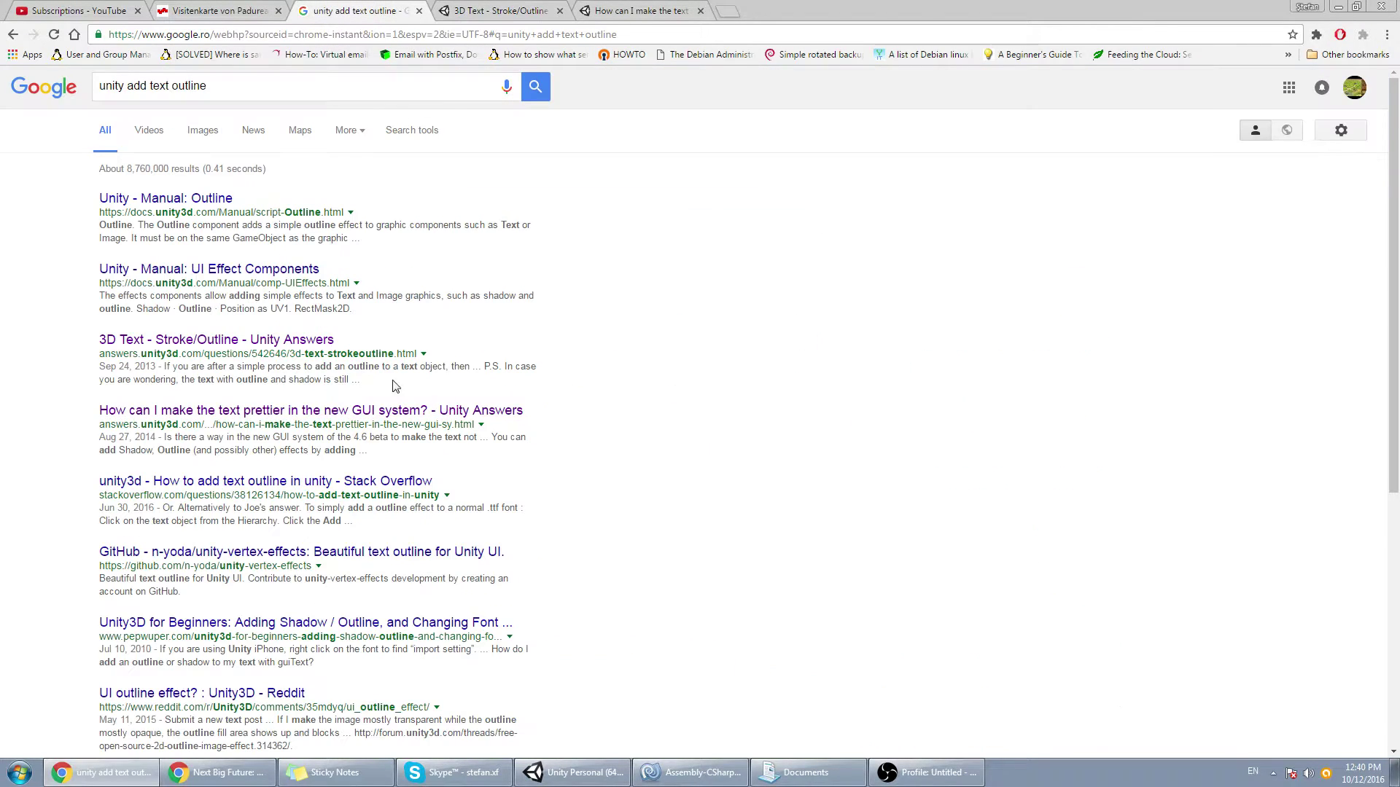
{"action": "left_click", "coordinate": [505, 9]}
{"action": "scroll", "coordinate": [321, 365], "scroll_direction": "down", "scroll_amount": 1}
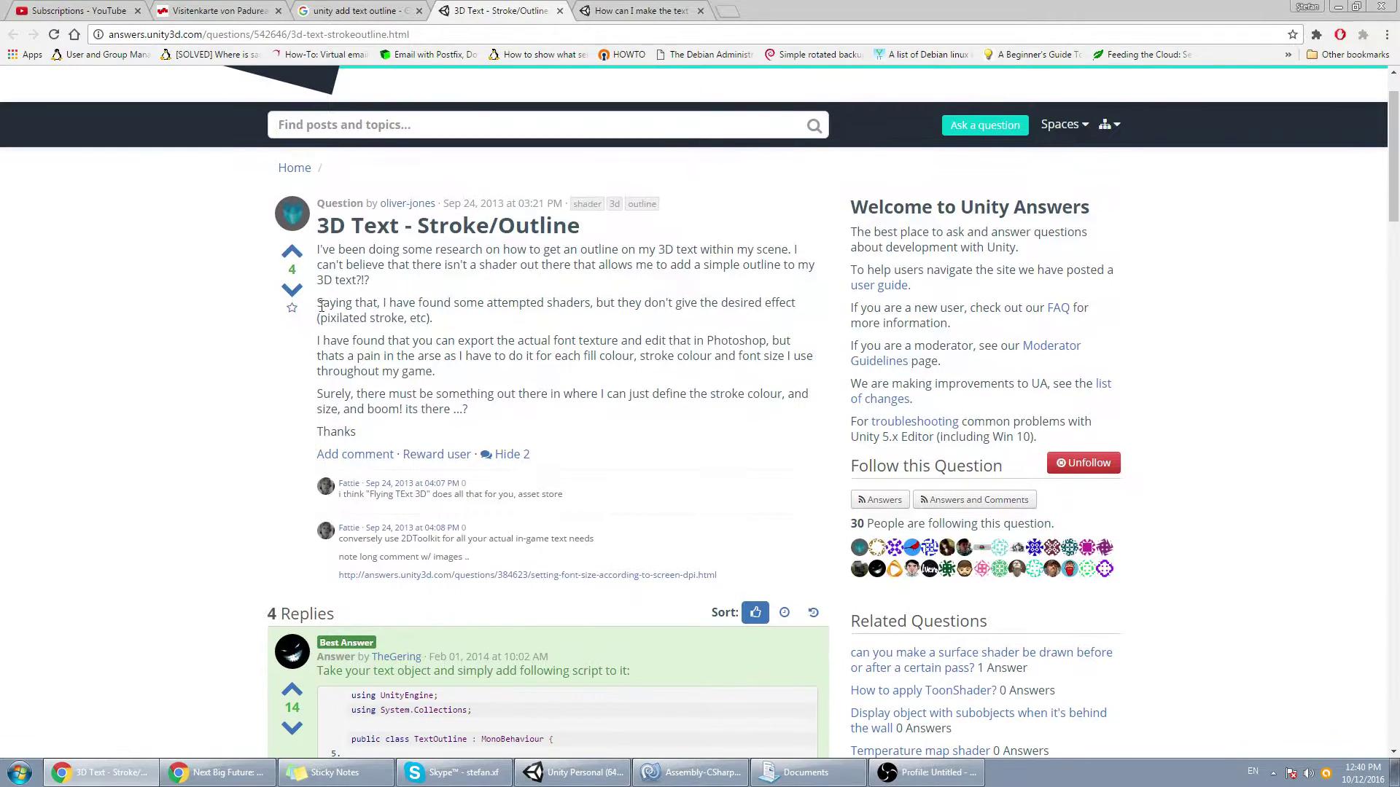
{"action": "scroll", "coordinate": [502, 318], "scroll_direction": "down", "scroll_amount": 7}
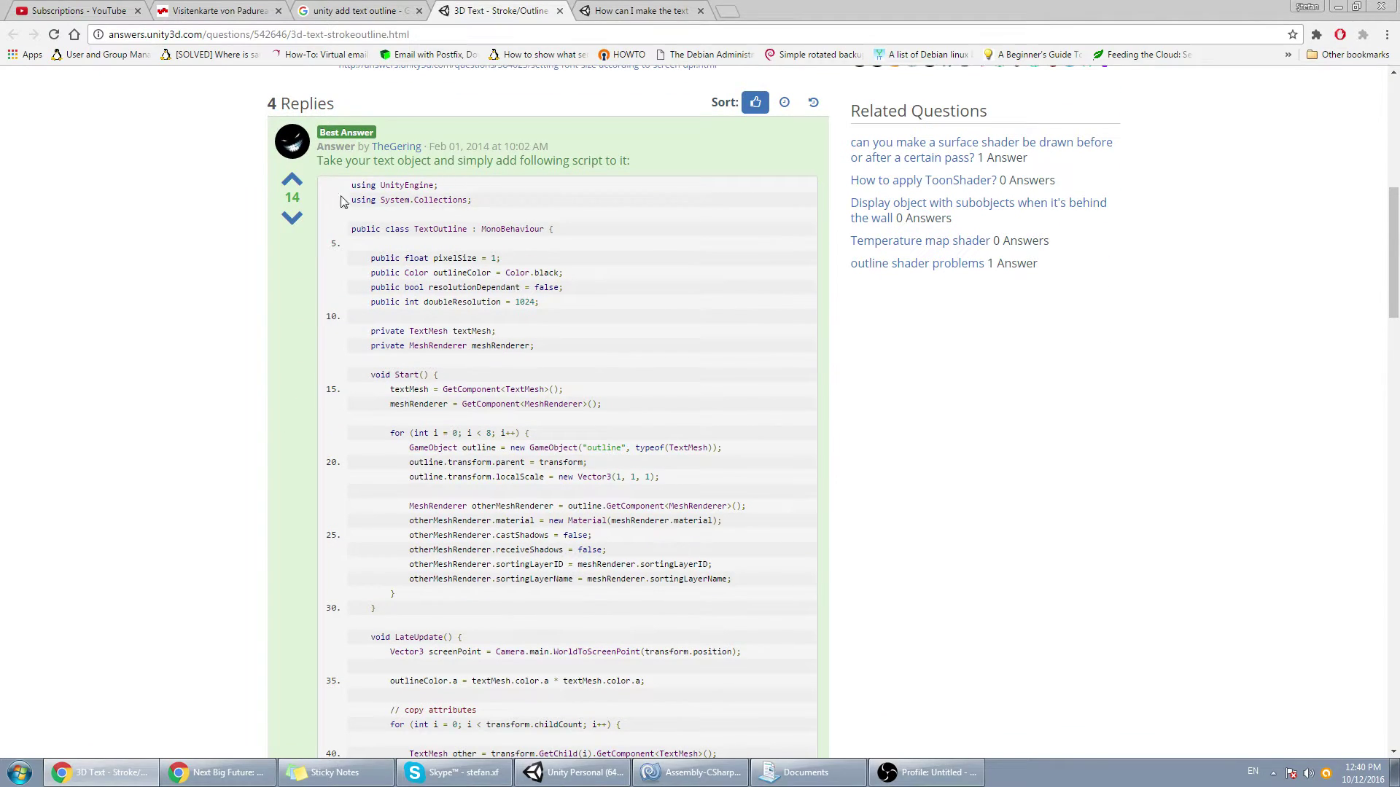
{"action": "left_click_drag", "start_coordinate": [353, 185], "coordinate": [676, 580]}
{"action": "left_click", "coordinate": [744, 578]}
Read the remaining answers and open the recommended TextMesh Pro link in a new tab.
{"action": "scroll", "coordinate": [755, 568], "scroll_direction": "down", "scroll_amount": 1}
{"action": "scroll", "coordinate": [756, 568], "scroll_direction": "down", "scroll_amount": 1}
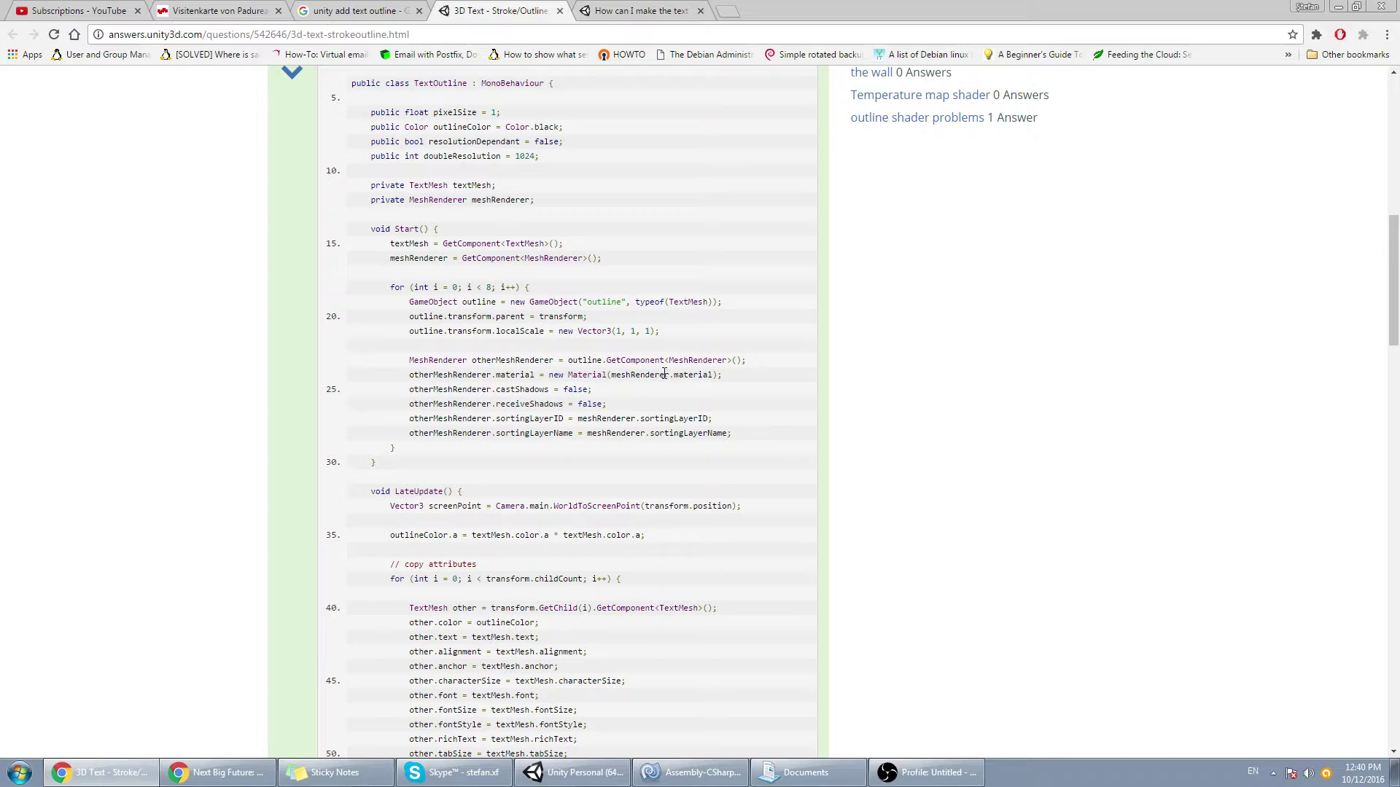
{"action": "scroll", "coordinate": [727, 405], "scroll_direction": "down", "scroll_amount": 2}
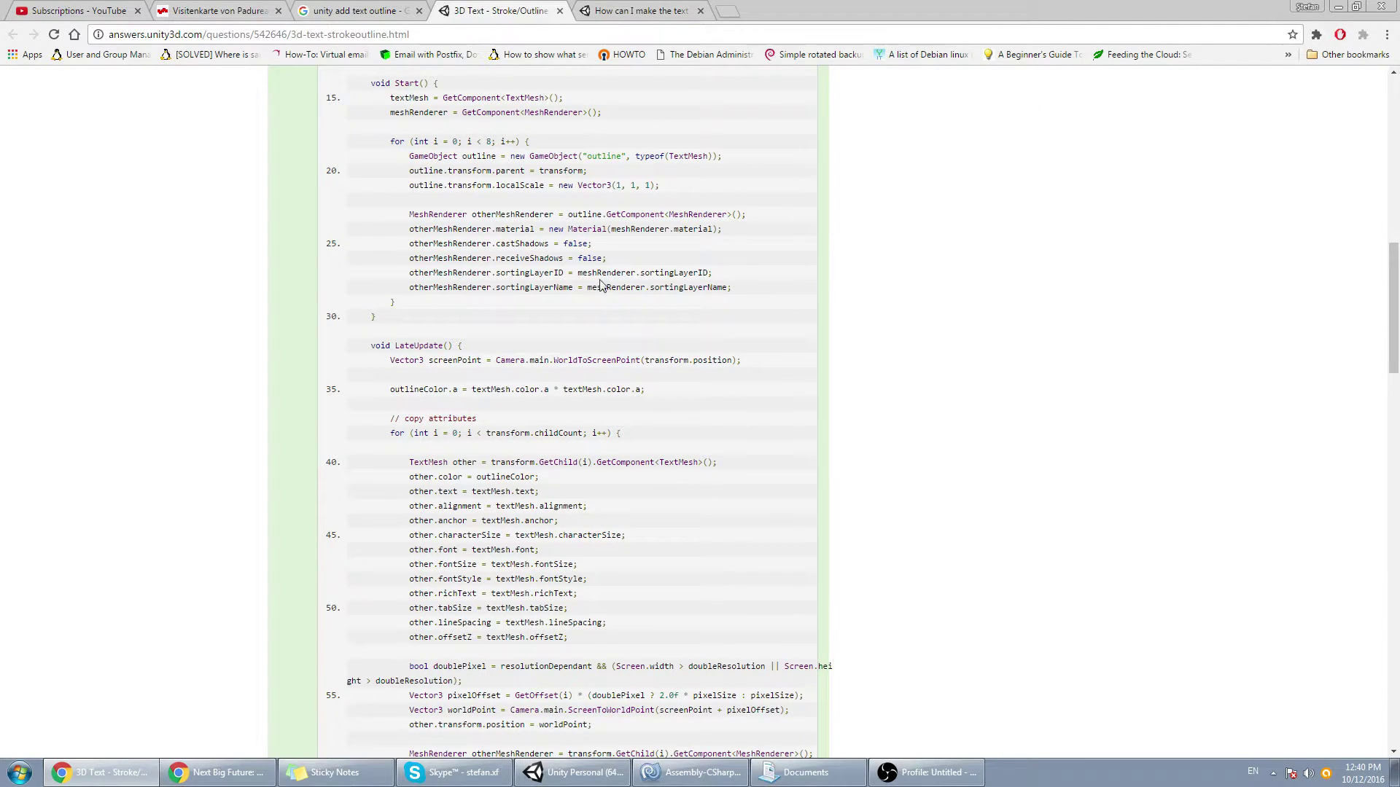
{"action": "scroll", "coordinate": [554, 350], "scroll_direction": "up", "scroll_amount": 4}
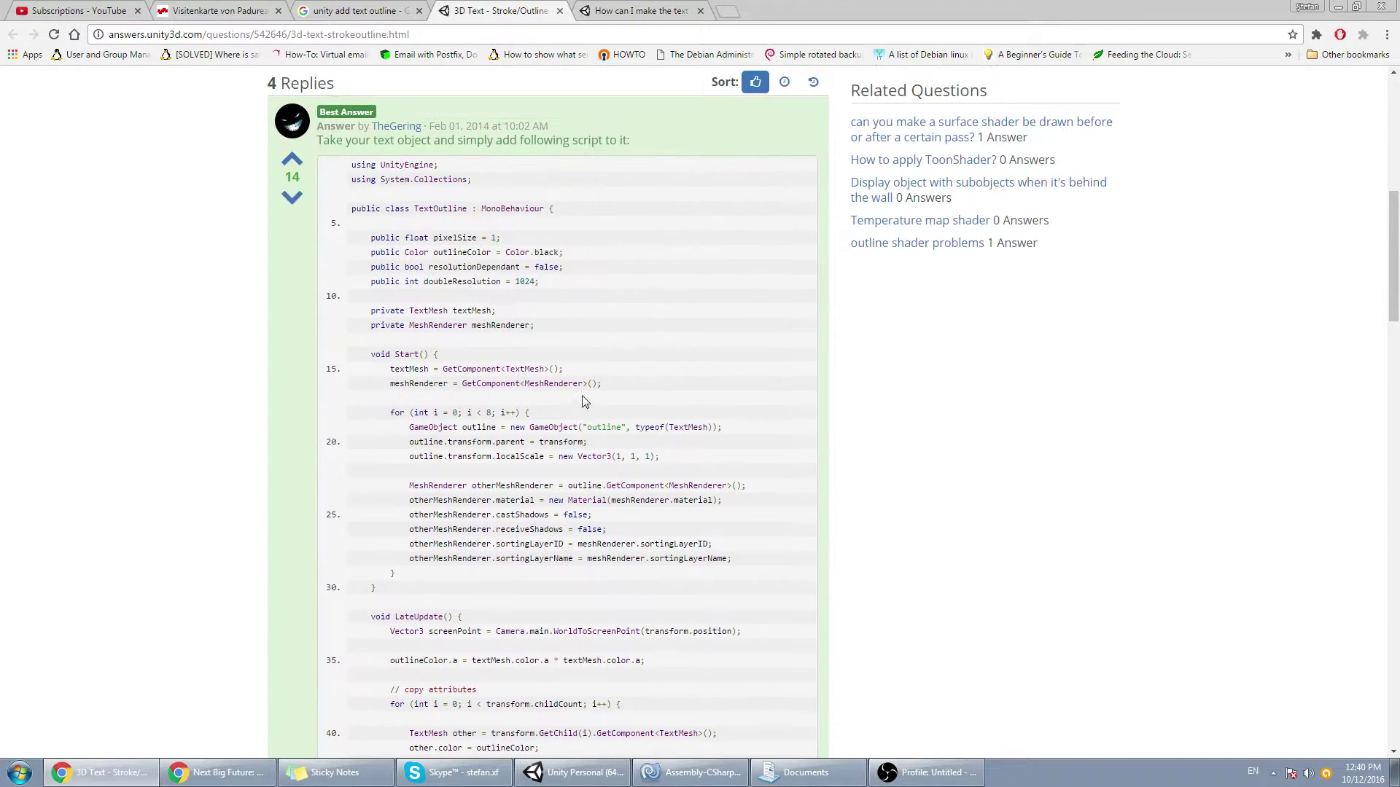
{"action": "scroll", "coordinate": [531, 433], "scroll_direction": "down", "scroll_amount": 4}
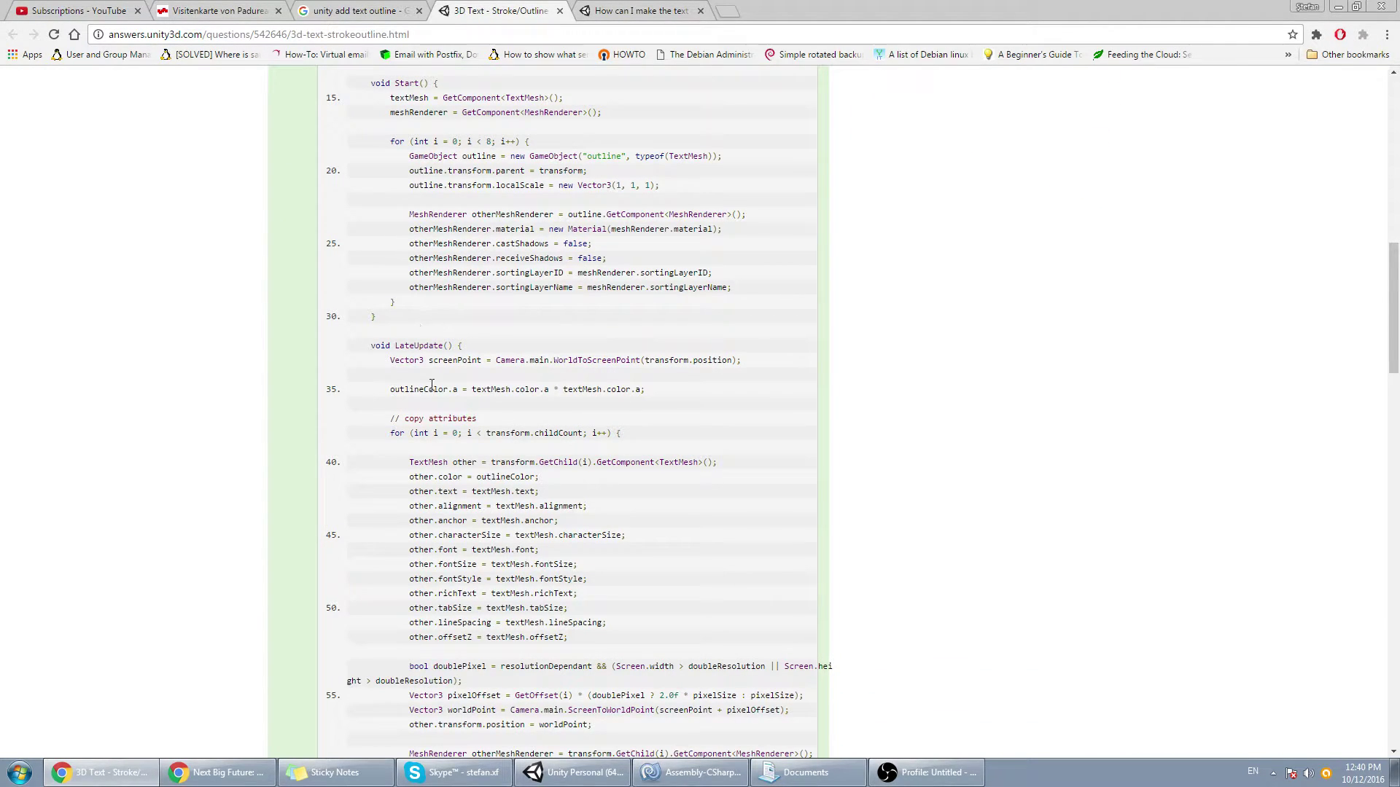
{"action": "scroll", "coordinate": [587, 408], "scroll_direction": "down", "scroll_amount": 2}
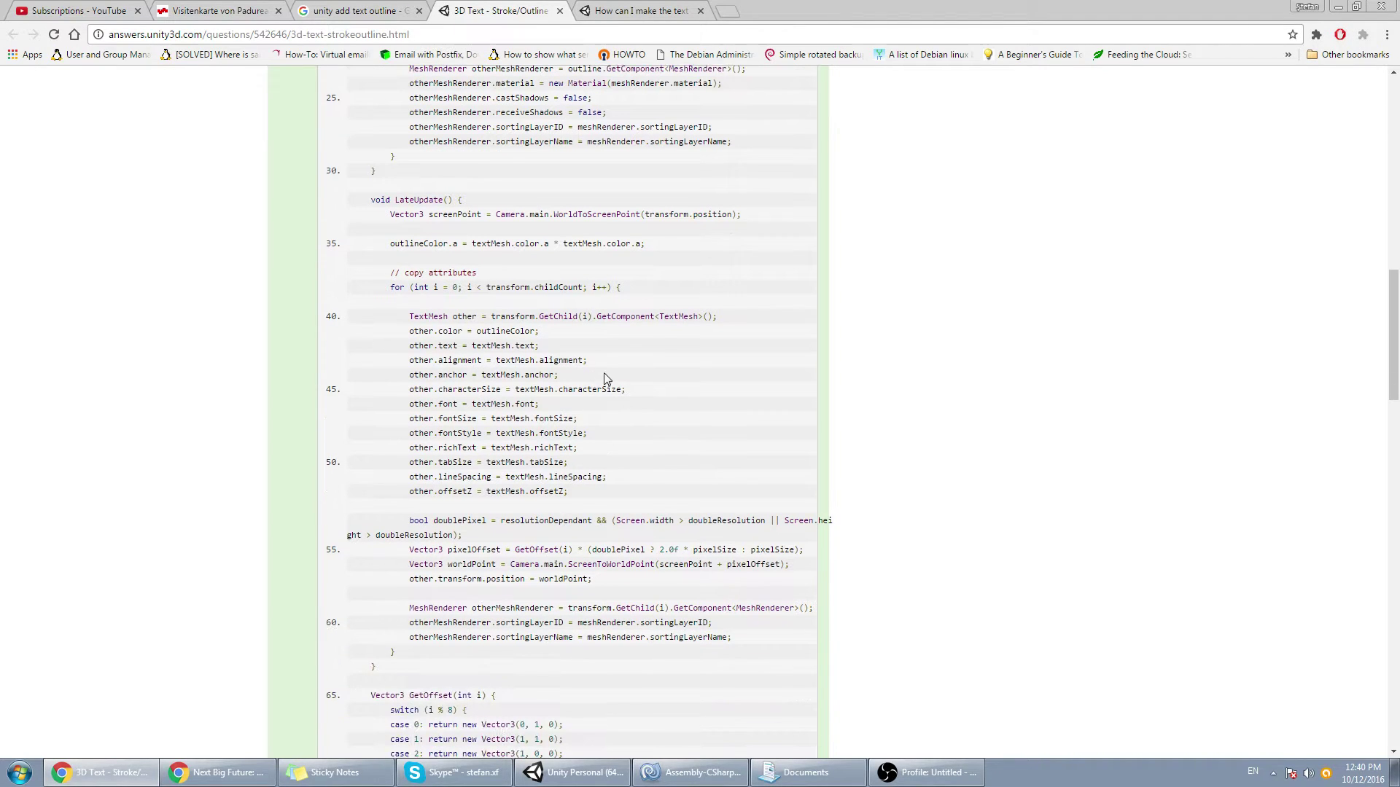
{"action": "scroll", "coordinate": [610, 385], "scroll_direction": "down", "scroll_amount": 2}
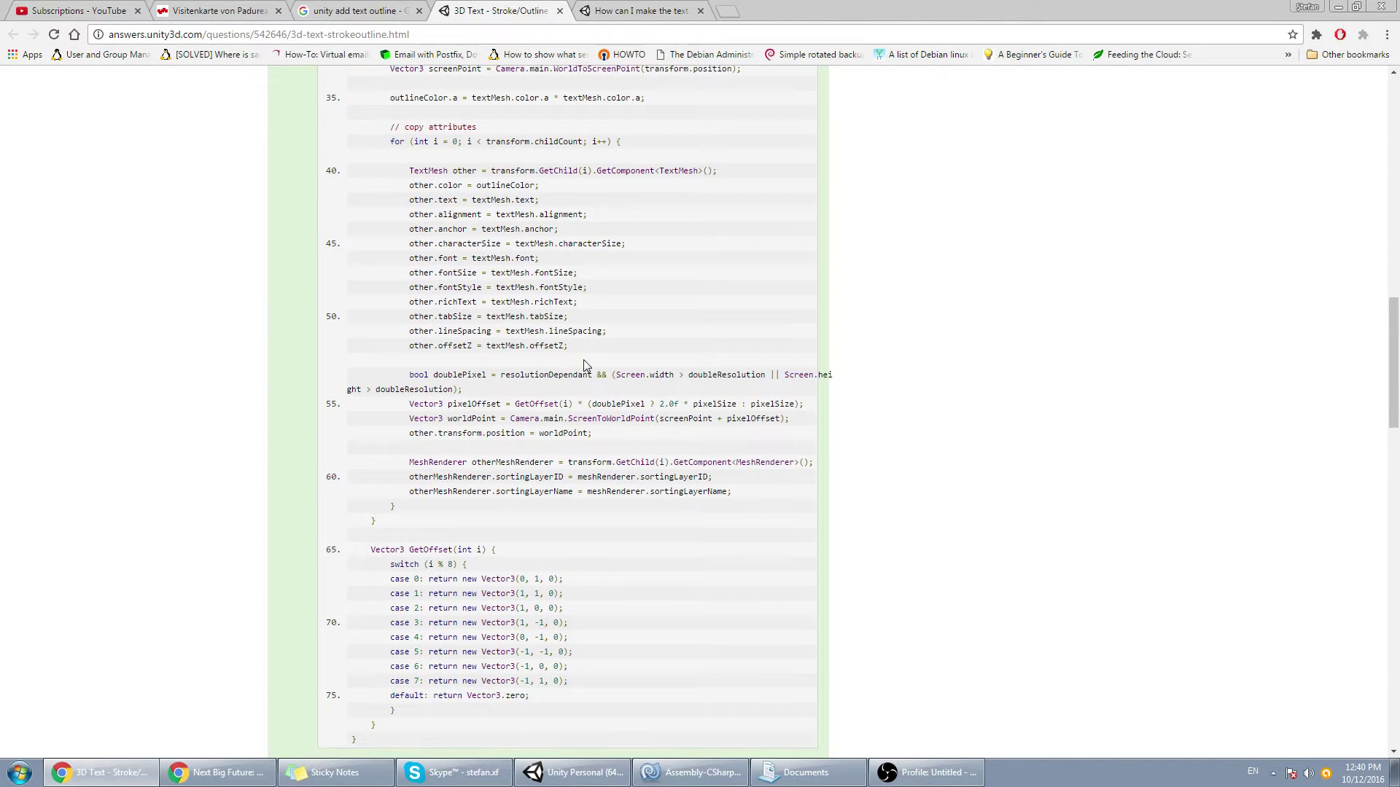
{"action": "scroll", "coordinate": [606, 403], "scroll_direction": "down", "scroll_amount": 1}
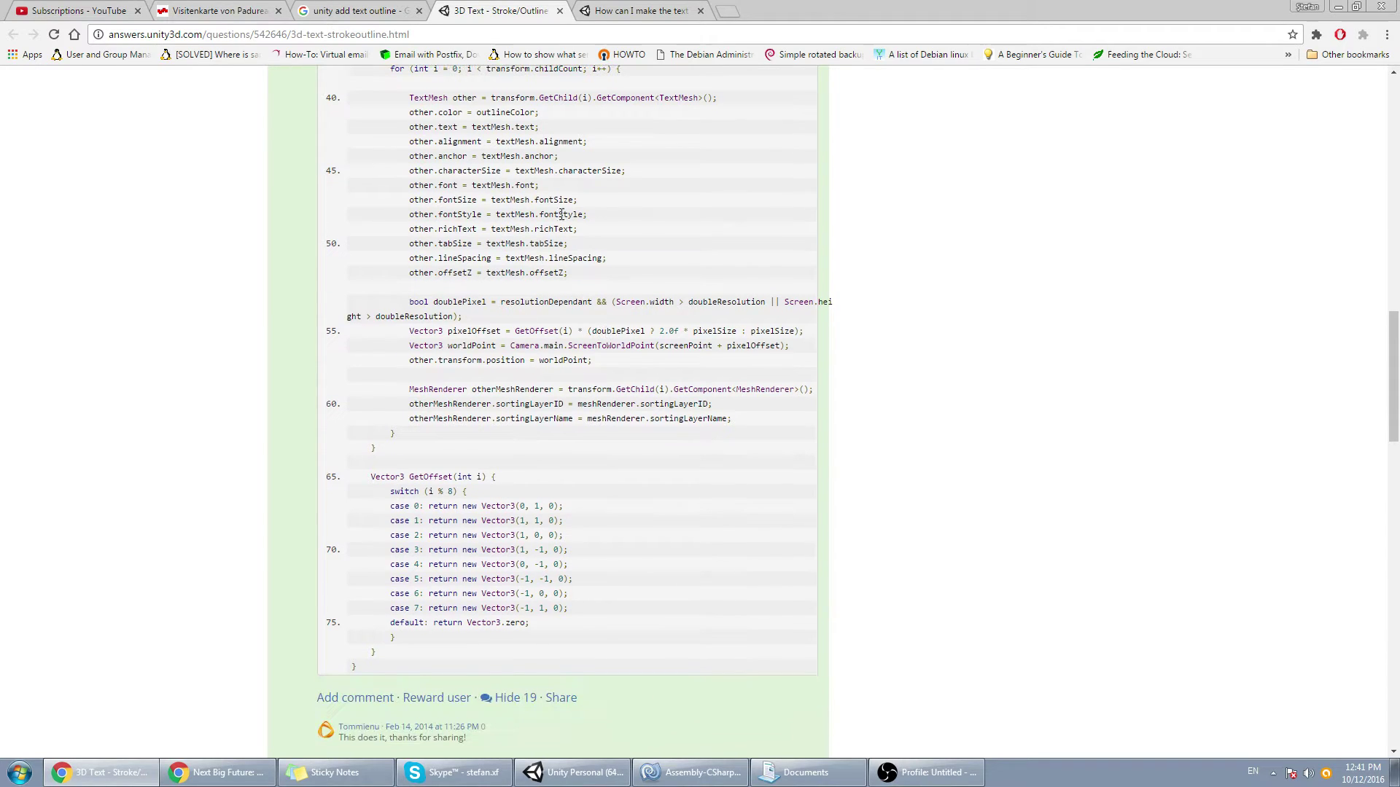
{"action": "scroll", "coordinate": [642, 368], "scroll_direction": "down", "scroll_amount": 11}
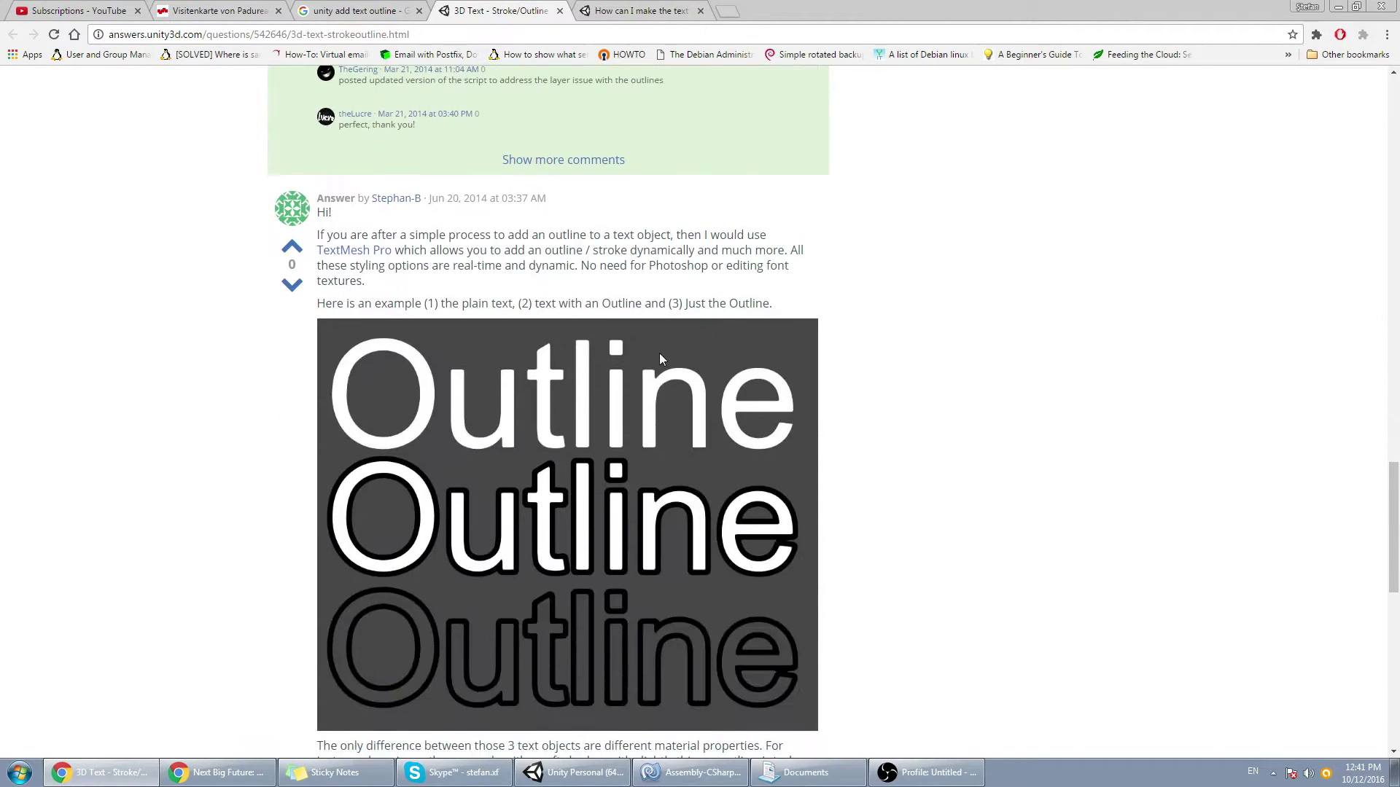
{"action": "scroll", "coordinate": [687, 362], "scroll_direction": "down", "scroll_amount": 2}
{"action": "scroll", "coordinate": [419, 298], "scroll_direction": "up", "scroll_amount": 1}
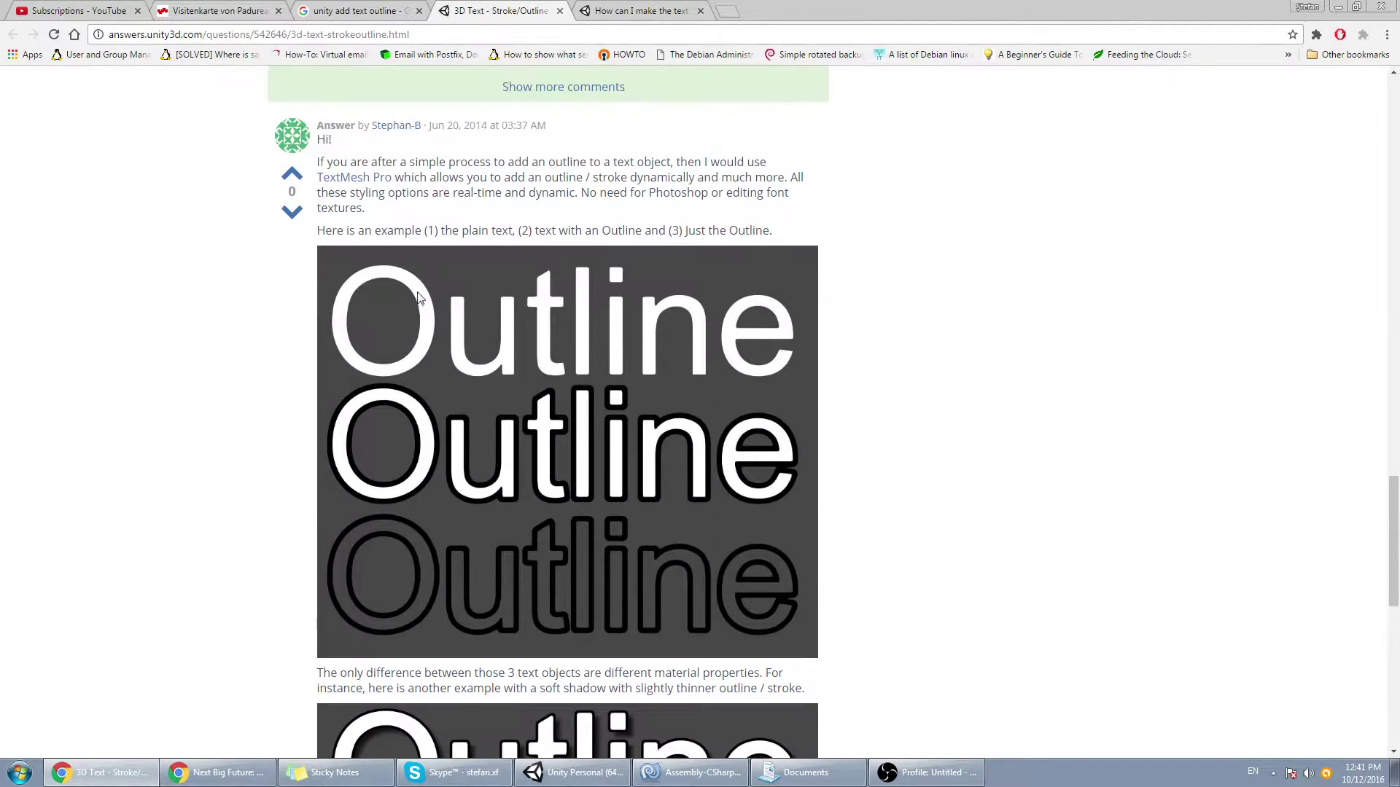
{"action": "left_click", "coordinate": [371, 181]}
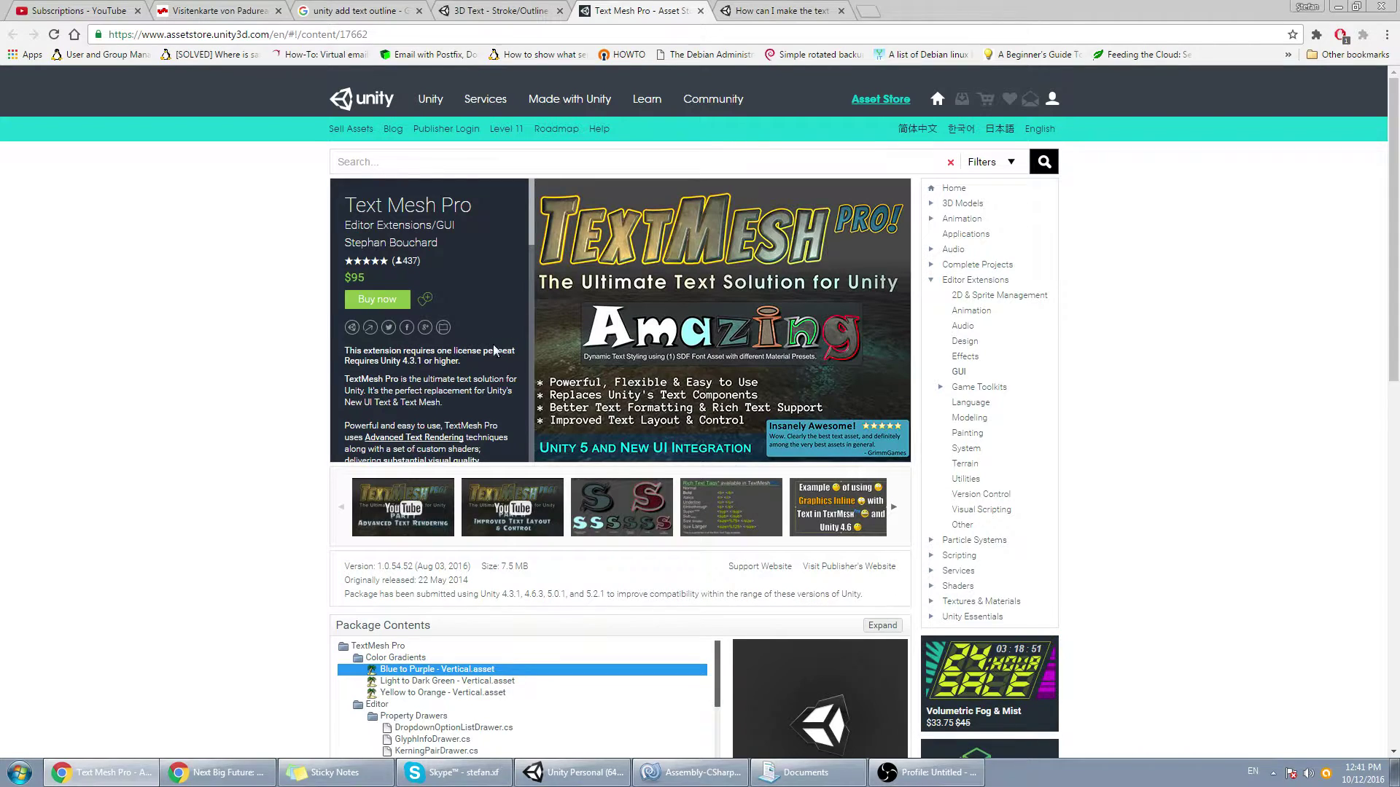
Scroll through the $95 Text Mesh Pro listing's reviews and back to the top.
{"action": "scroll", "coordinate": [1159, 438], "scroll_direction": "down", "scroll_amount": 8}
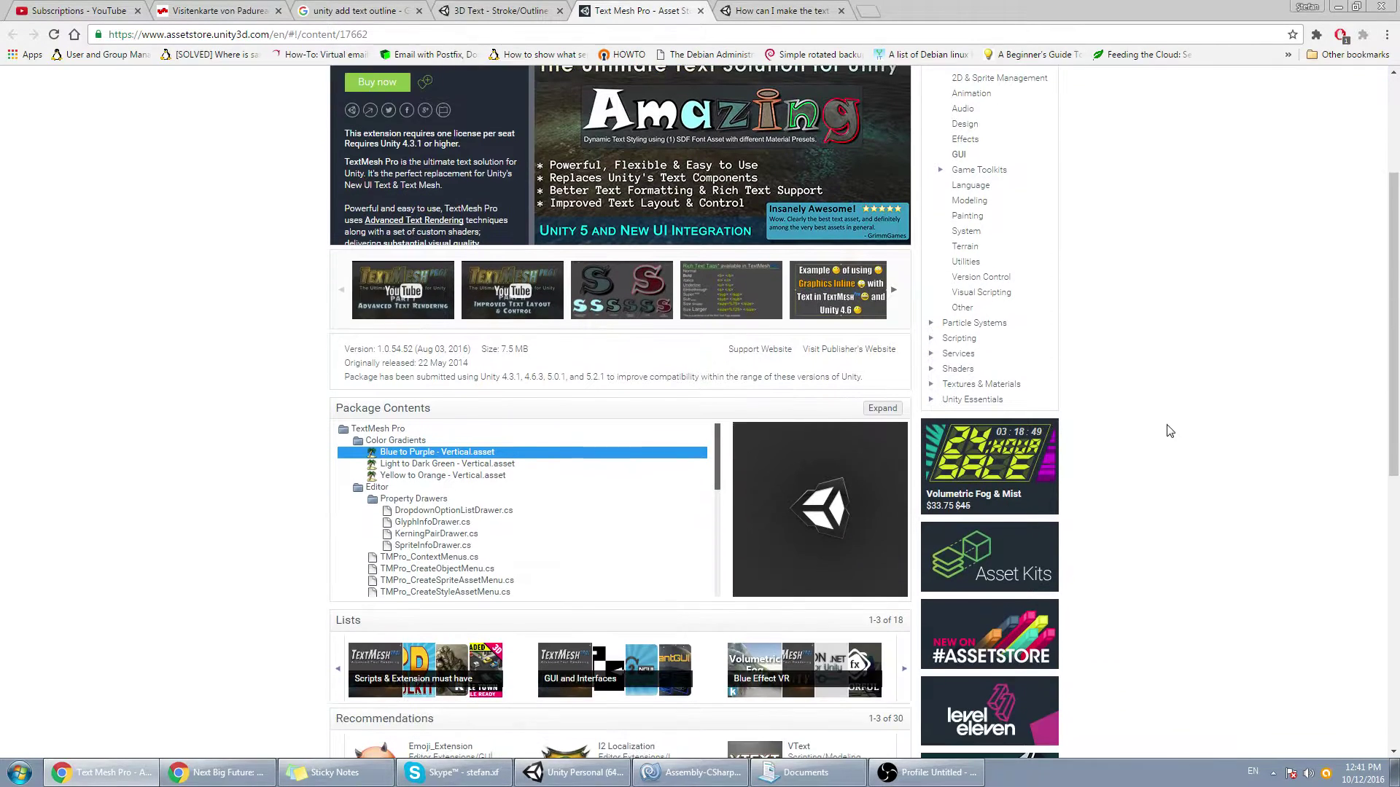
{"action": "scroll", "coordinate": [1171, 401], "scroll_direction": "down", "scroll_amount": 3}
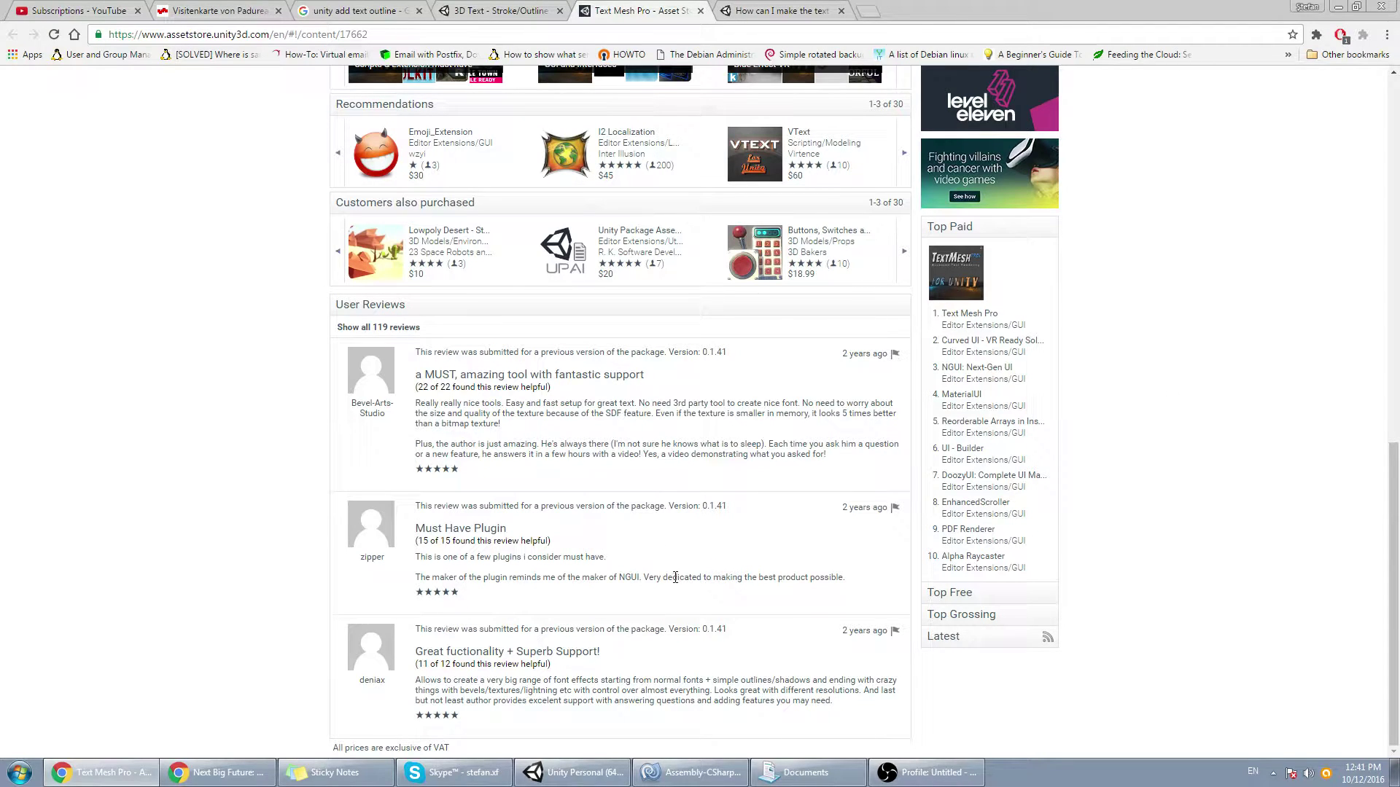
{"action": "scroll", "coordinate": [564, 615], "scroll_direction": "up", "scroll_amount": 11}
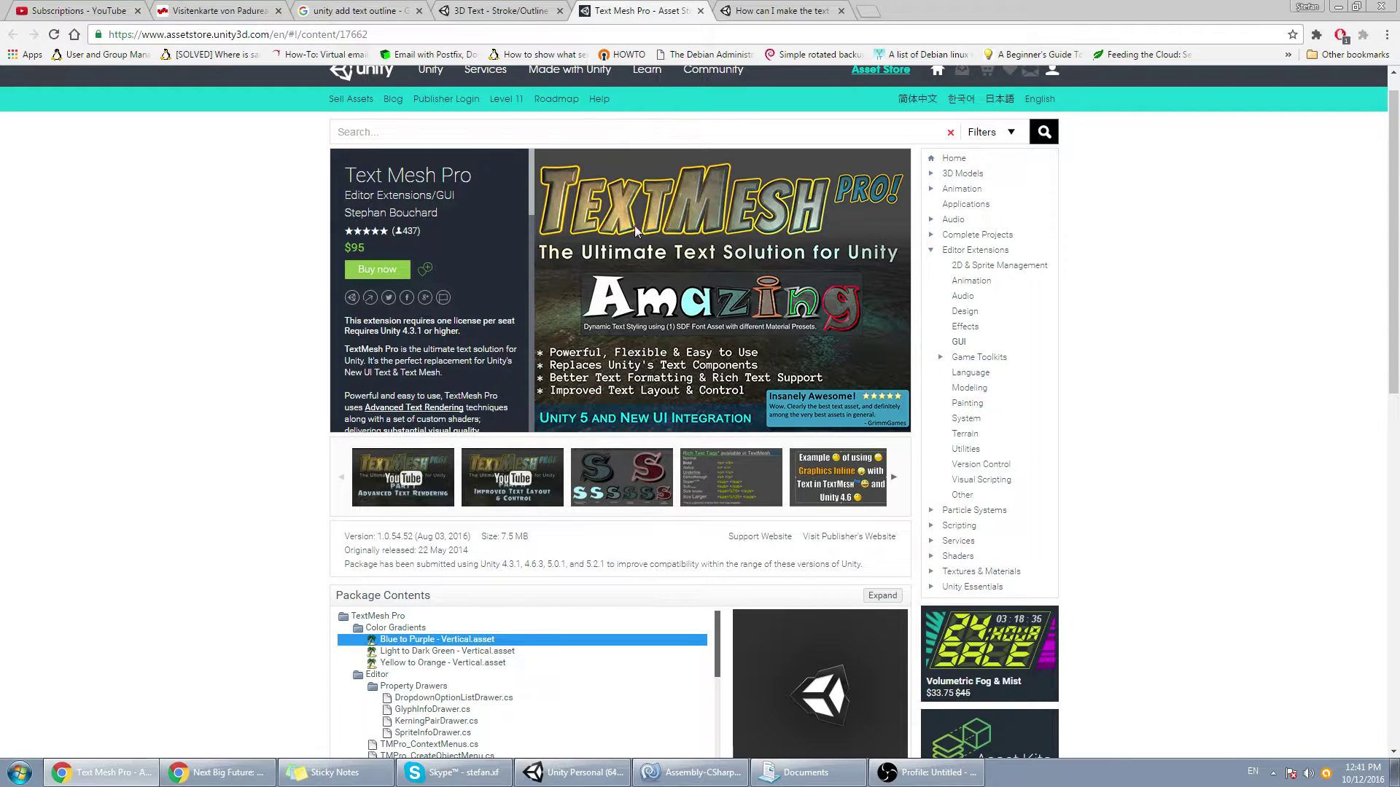
Close Text Mesh Pro, then open and view the thread's linked UI Text Effects asset.
{"action": "left_click", "coordinate": [700, 15]}
{"action": "left_click", "coordinate": [641, 11]}
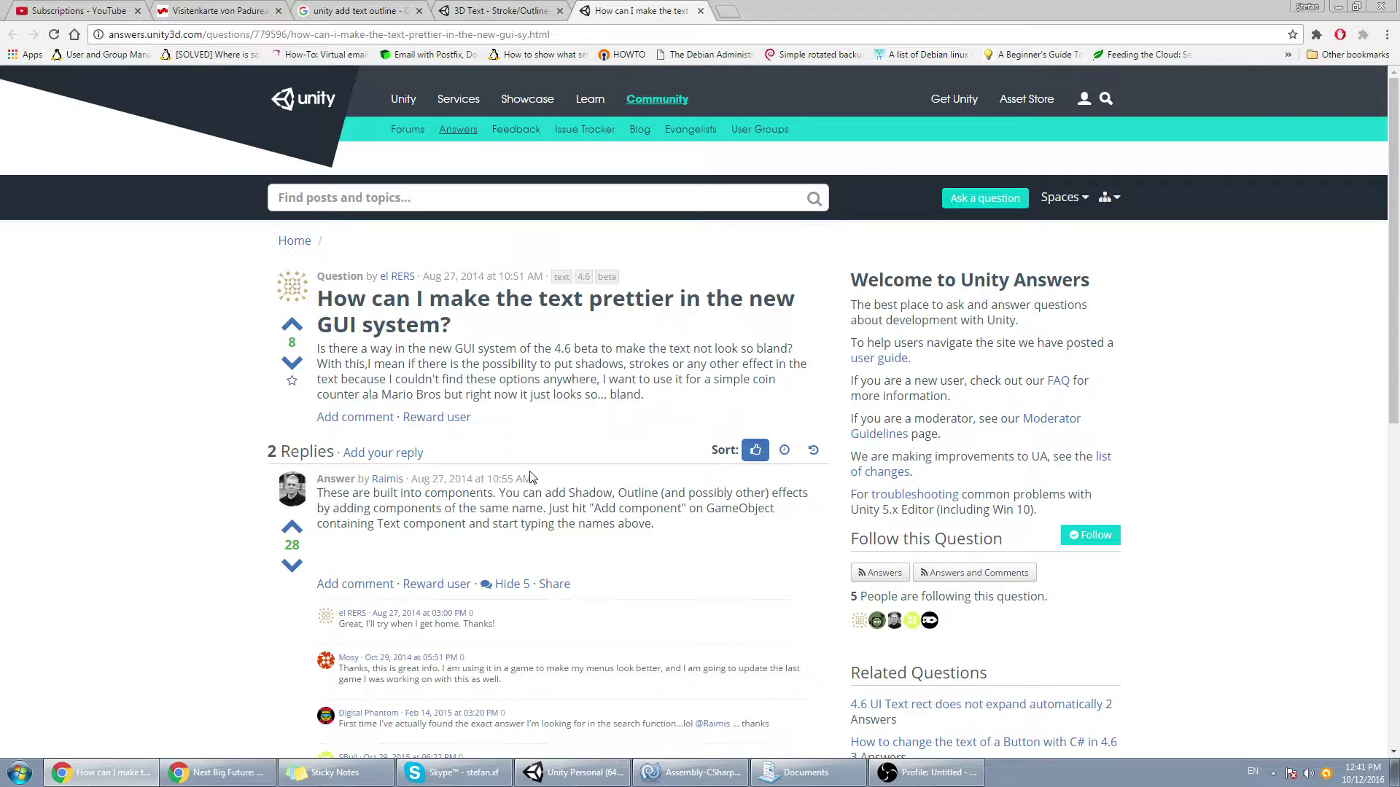
{"action": "scroll", "coordinate": [531, 452], "scroll_direction": "down", "scroll_amount": 8}
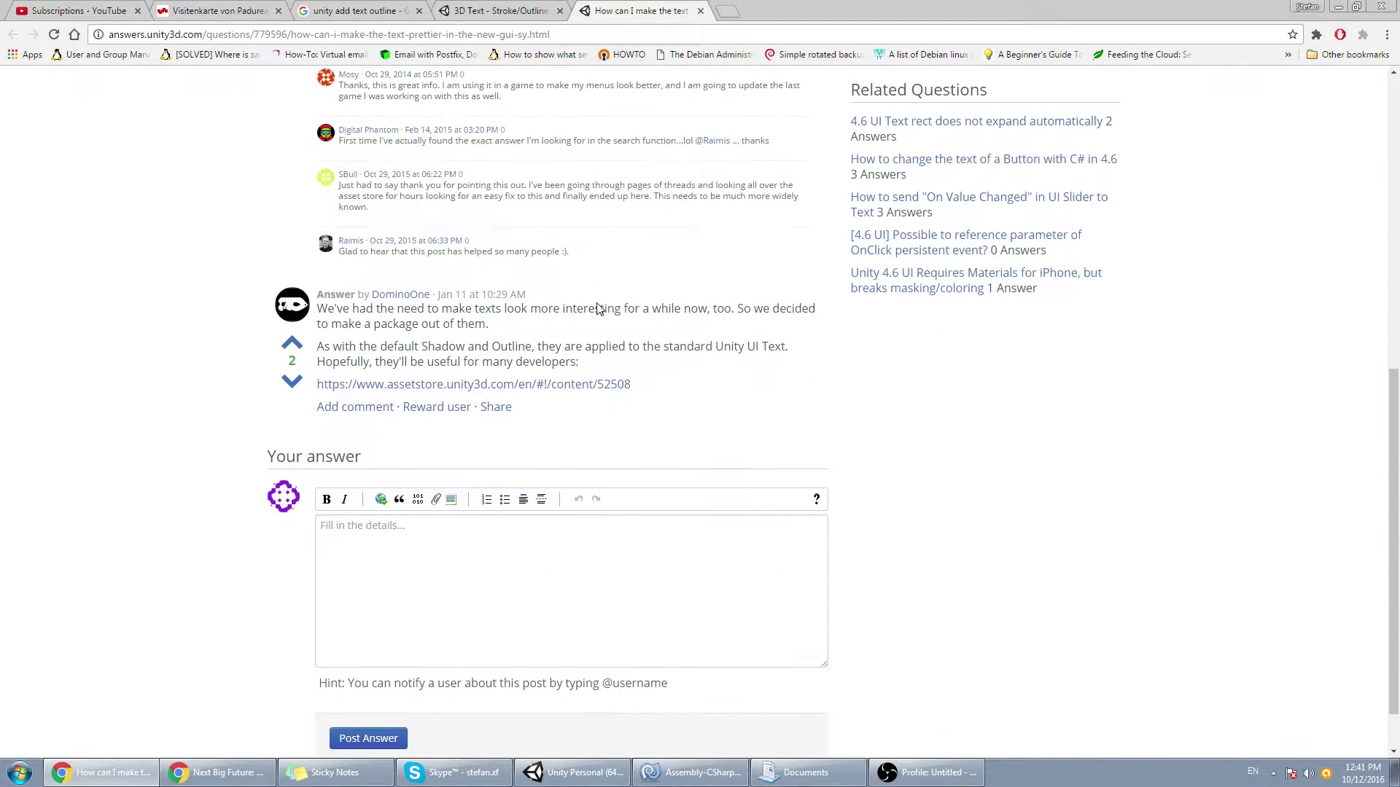
{"action": "middle_click", "coordinate": [566, 387]}
{"action": "key", "text": "ctrl+Tab"}
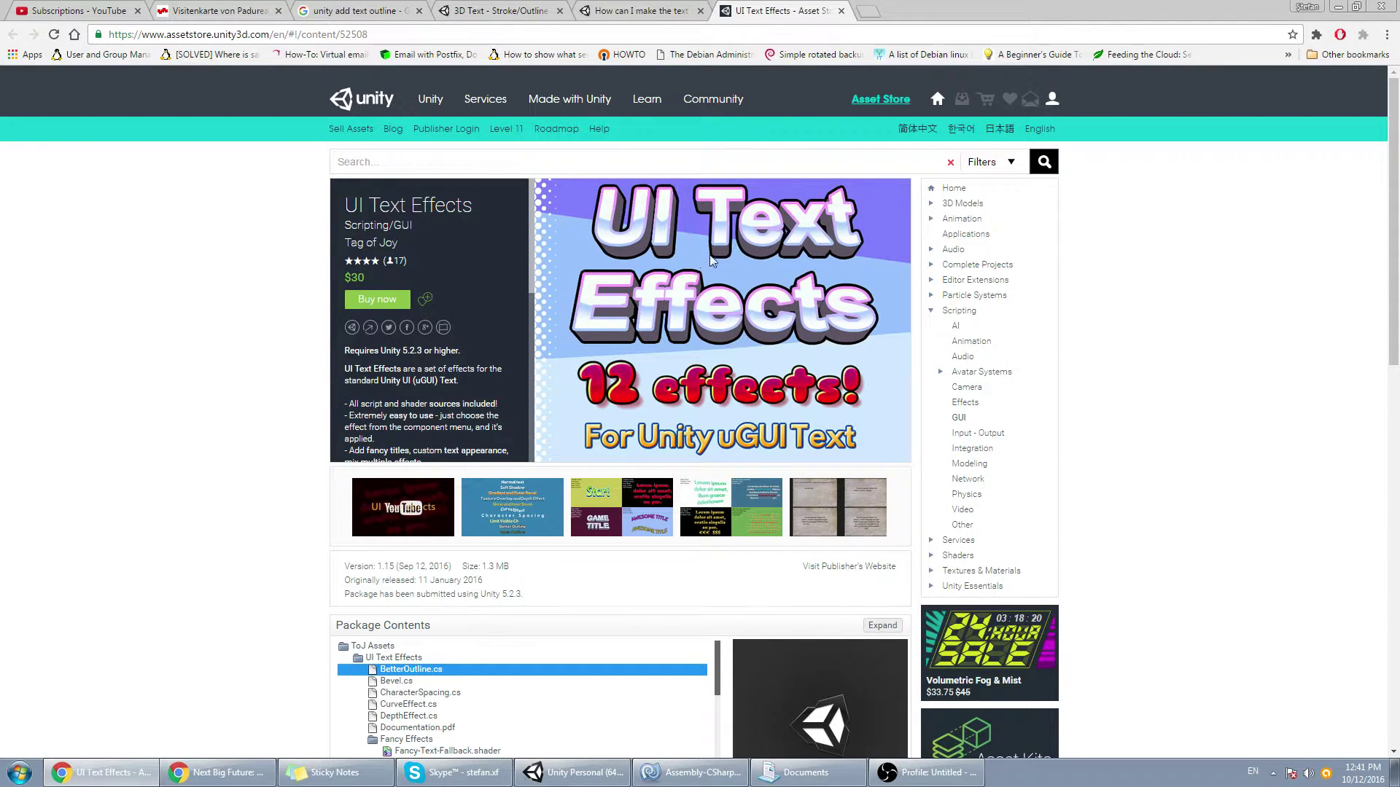
Look over the $30 UI Text Effects page, then return to the 'unity add text outline' results.
{"action": "scroll", "coordinate": [744, 267], "scroll_direction": "down", "scroll_amount": 1}
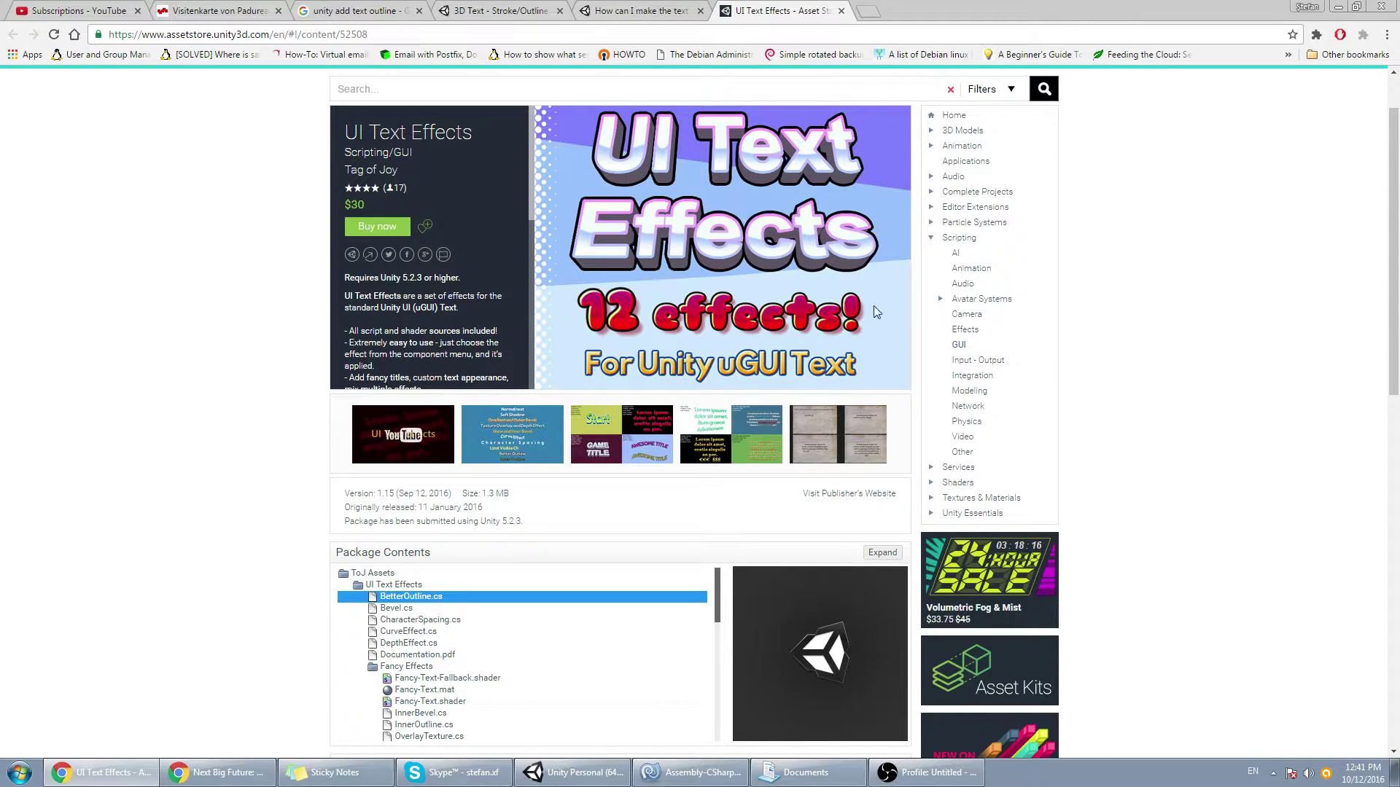
{"action": "scroll", "coordinate": [794, 355], "scroll_direction": "down", "scroll_amount": 3}
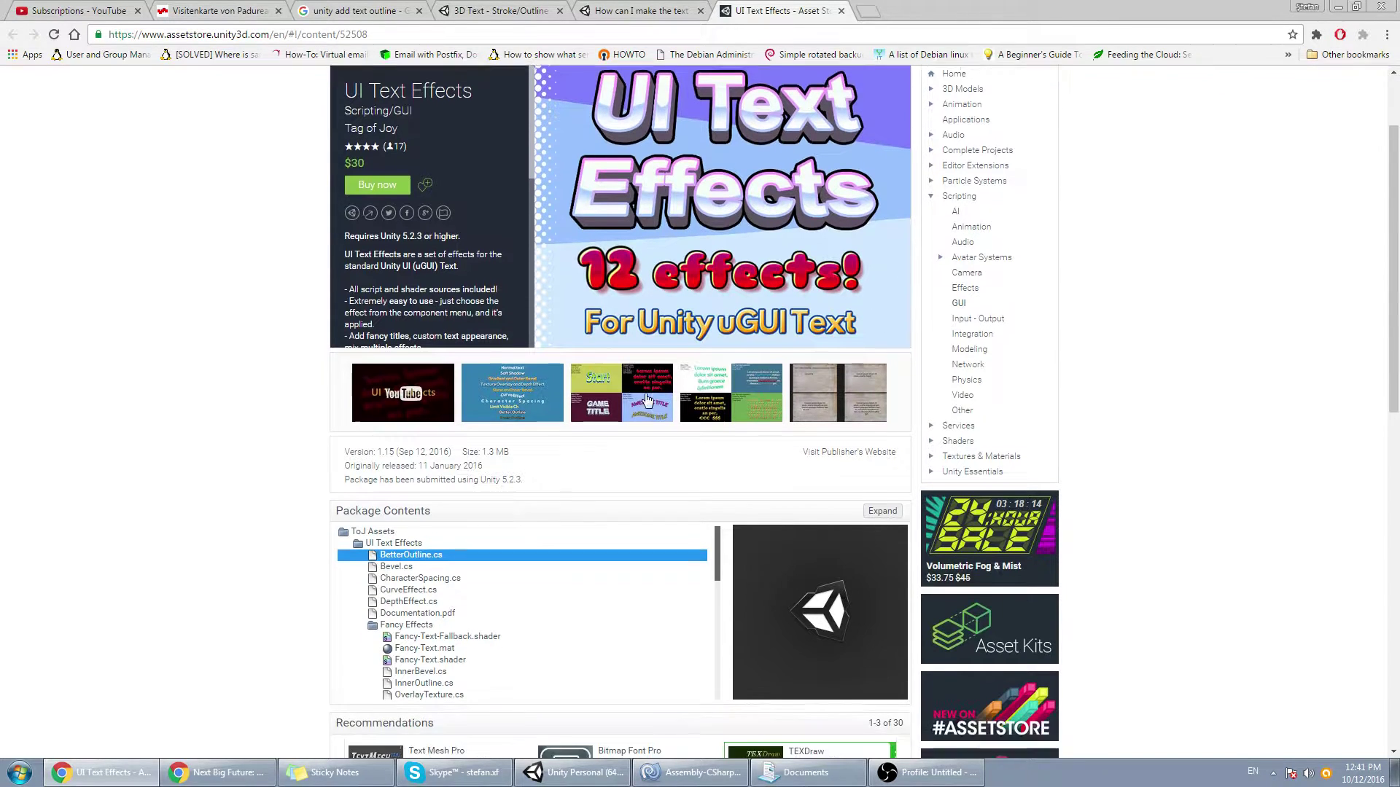
{"action": "scroll", "coordinate": [675, 440], "scroll_direction": "up", "scroll_amount": 4}
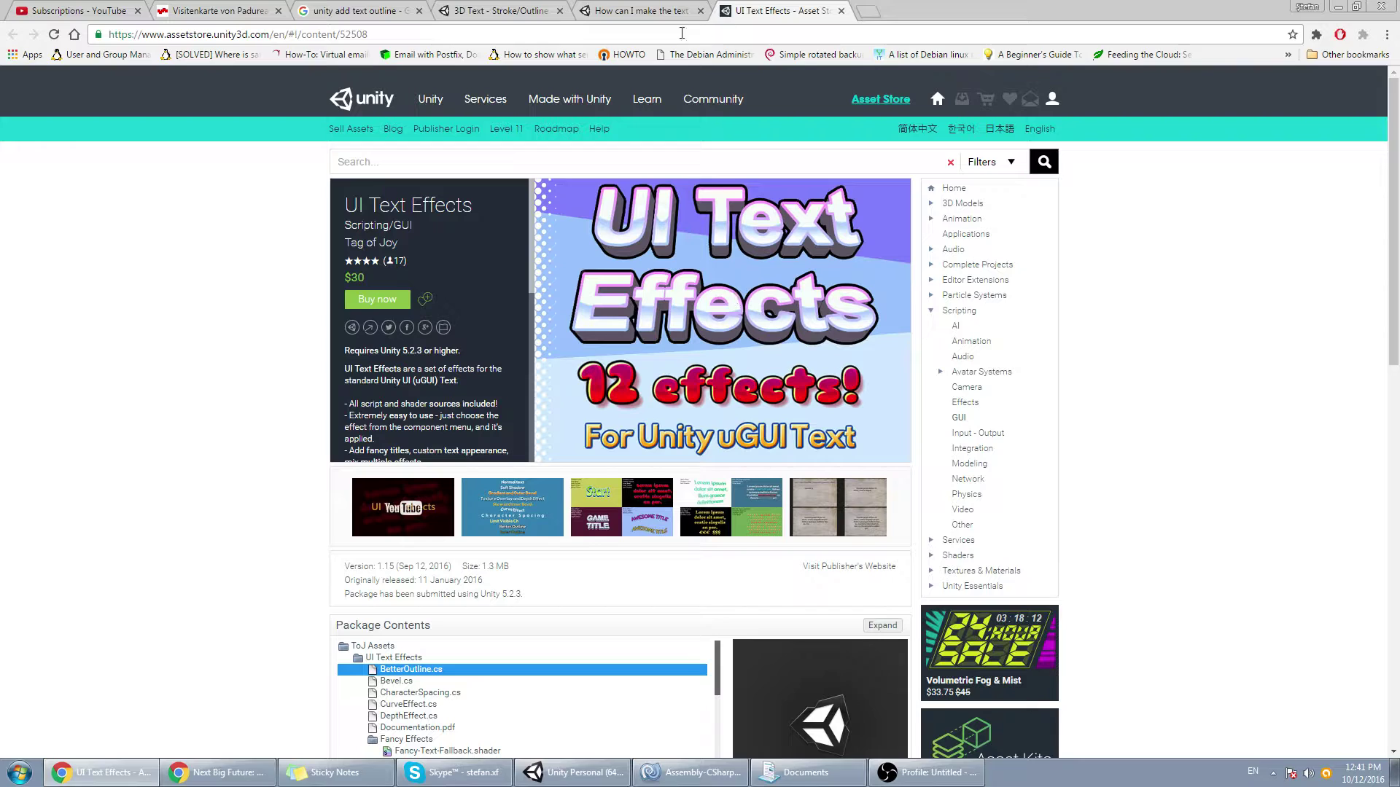
{"action": "left_click", "coordinate": [336, 10]}
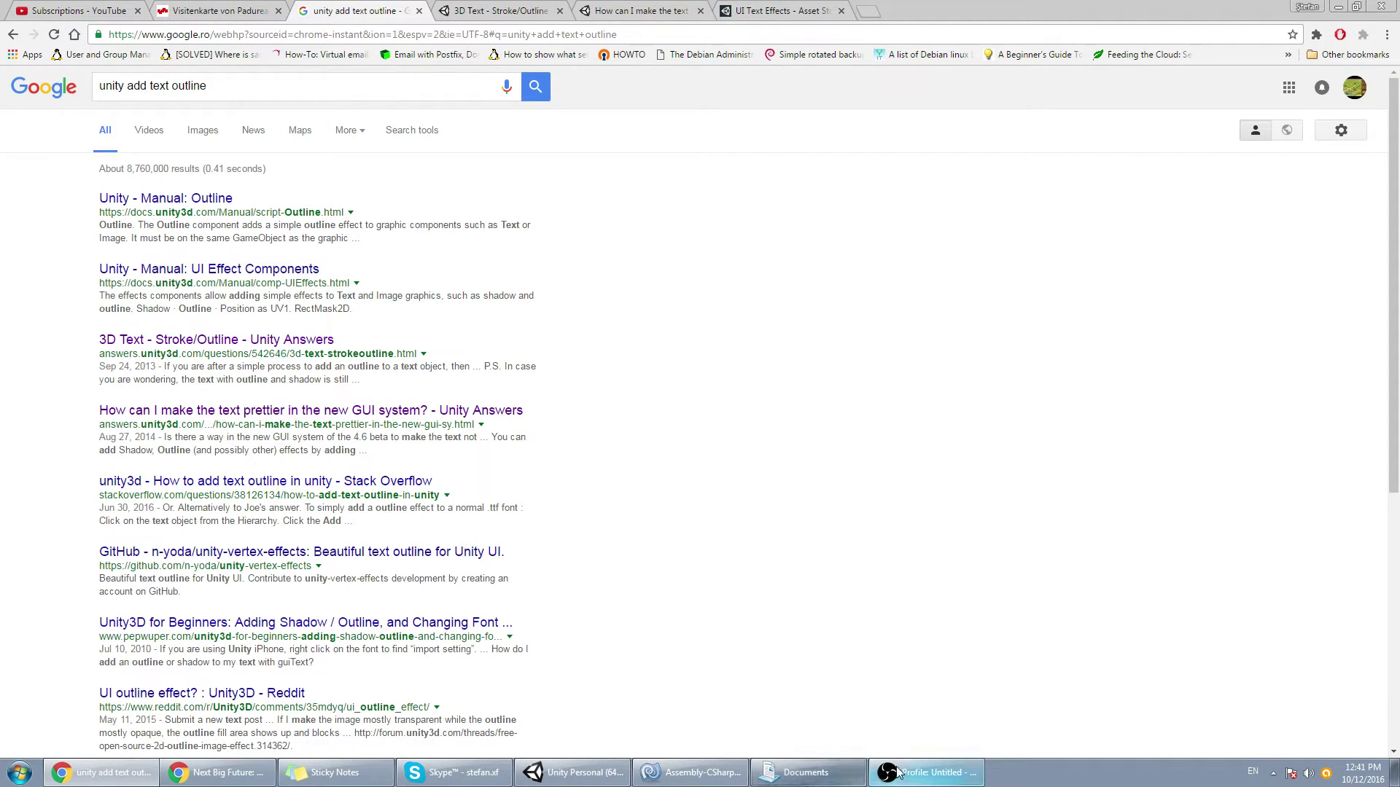
Back in Unity, disable two of the turn-meter text's Shadow components.
{"action": "left_click", "coordinate": [576, 772]}
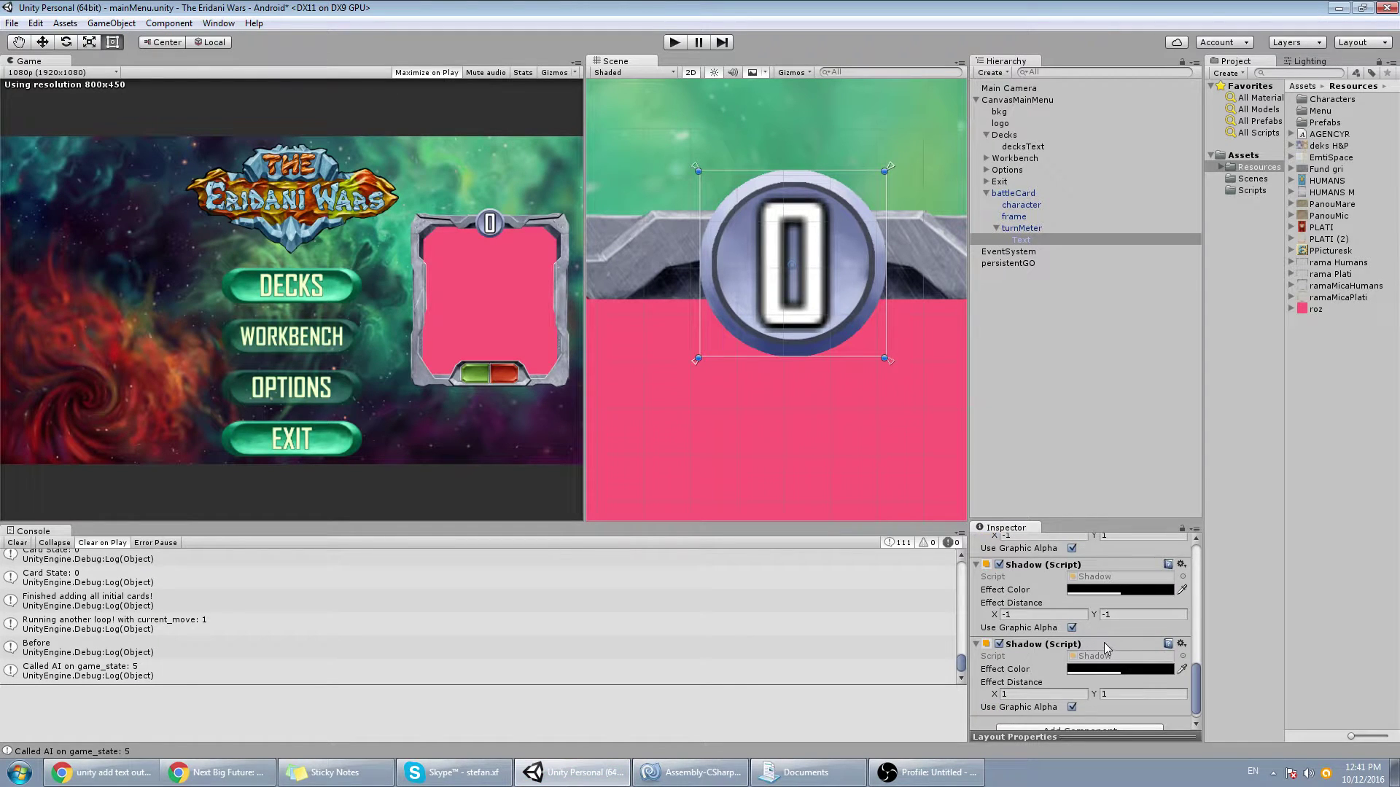
{"action": "scroll", "coordinate": [1021, 627], "scroll_direction": "down", "scroll_amount": 2}
{"action": "left_click", "coordinate": [999, 573]}
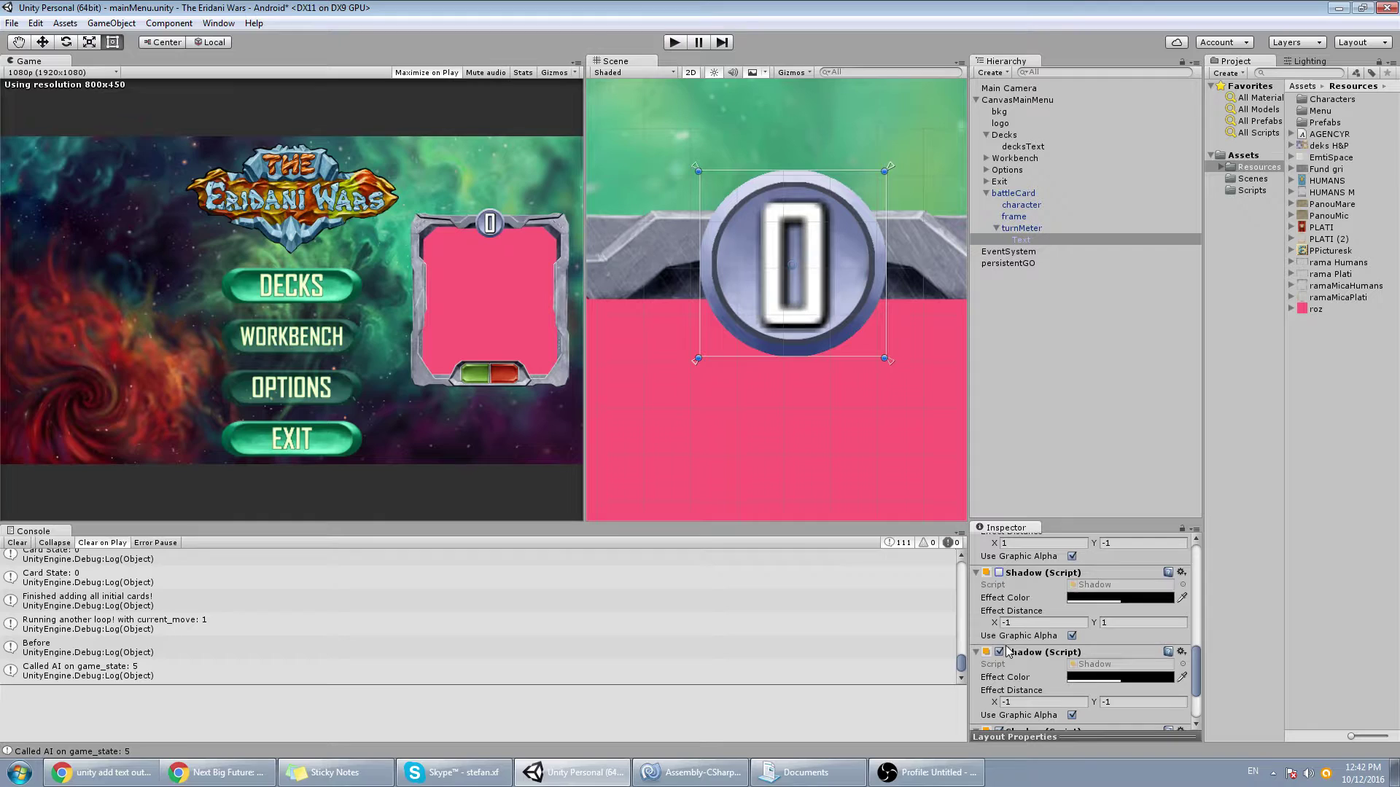
{"action": "left_click", "coordinate": [999, 652]}
{"action": "scroll", "coordinate": [1035, 649], "scroll_direction": "down", "scroll_amount": 5}
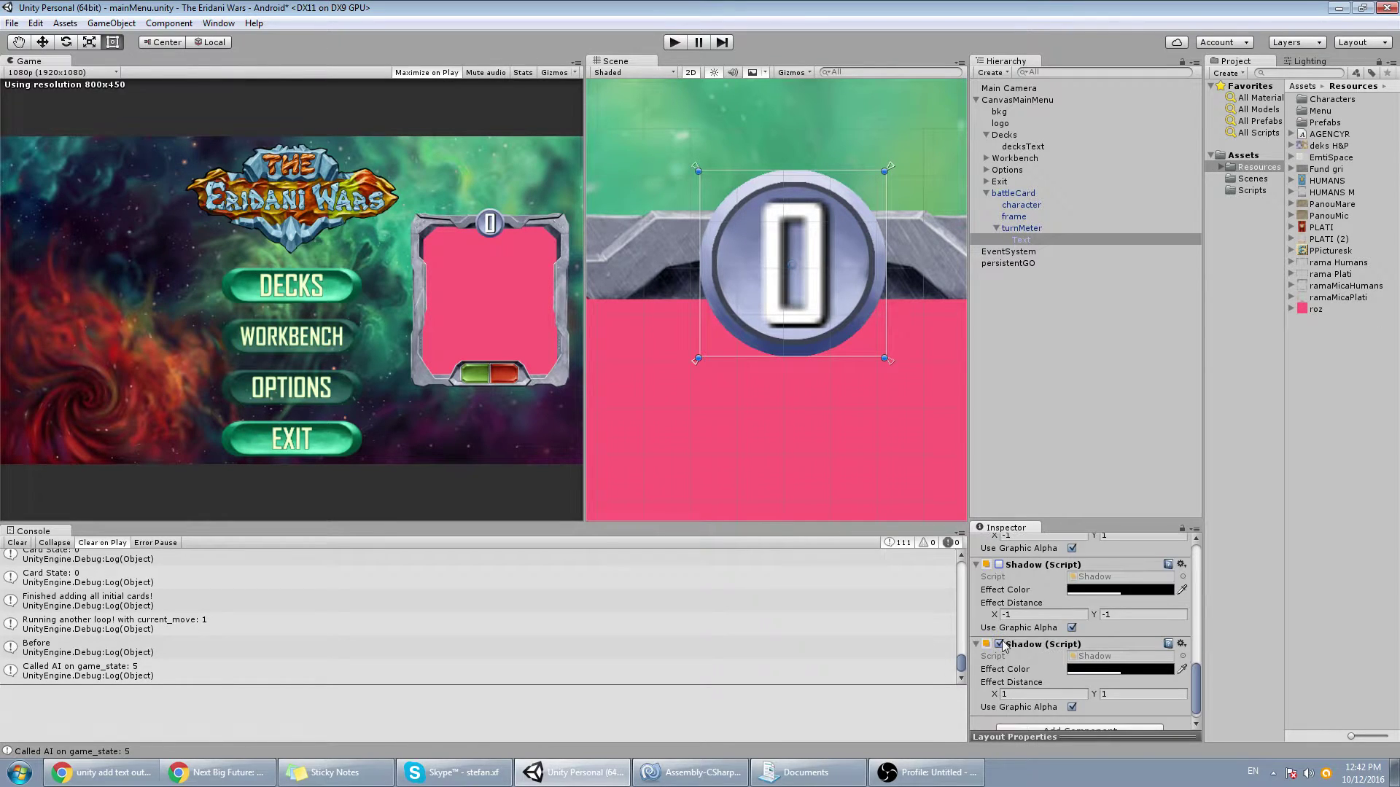
{"action": "scroll", "coordinate": [1013, 642], "scroll_direction": "up", "scroll_amount": 5}
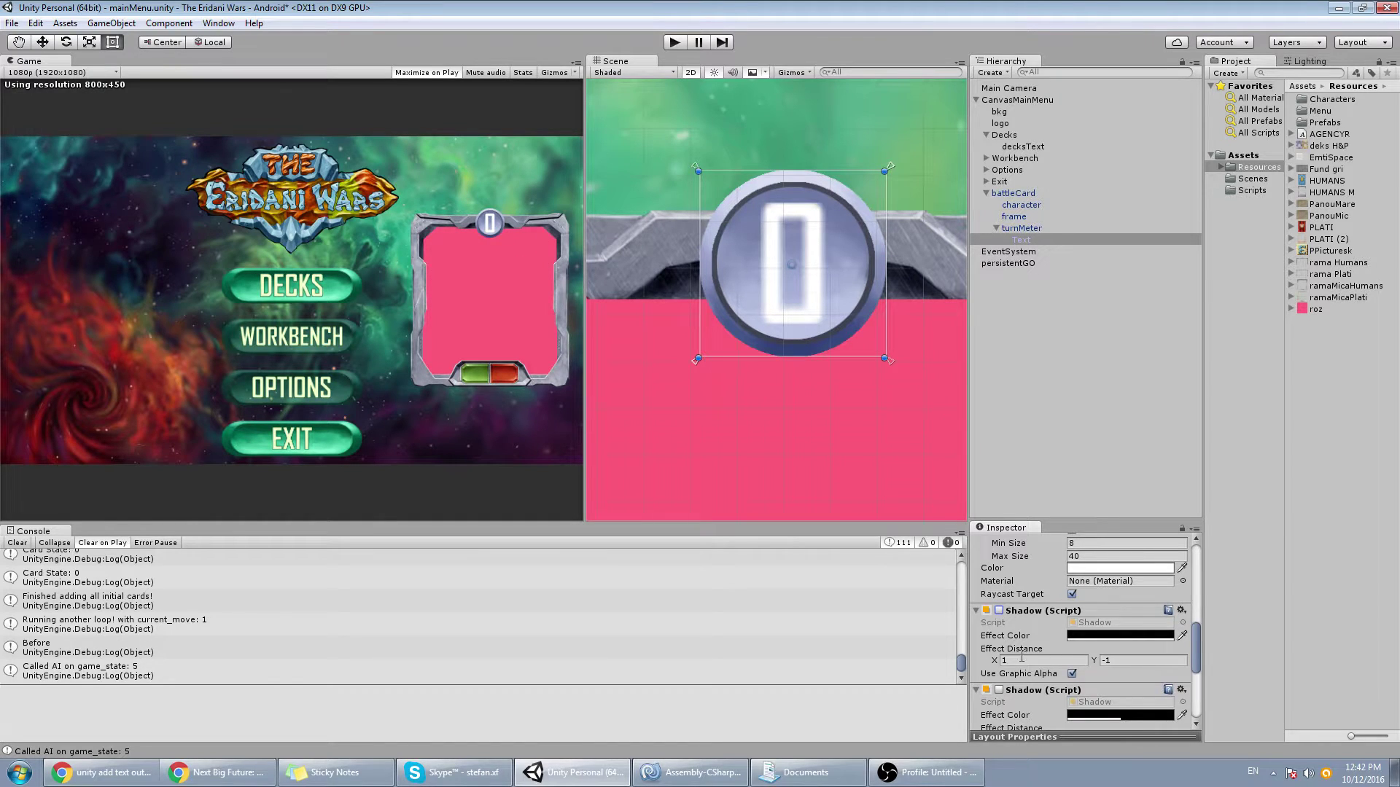
Try 98, 5, 6, 3 and 1 in the turn-meter Text field, settling on 4.
{"action": "scroll", "coordinate": [1061, 576], "scroll_direction": "up", "scroll_amount": 5}
{"action": "left_click", "coordinate": [1066, 579]}
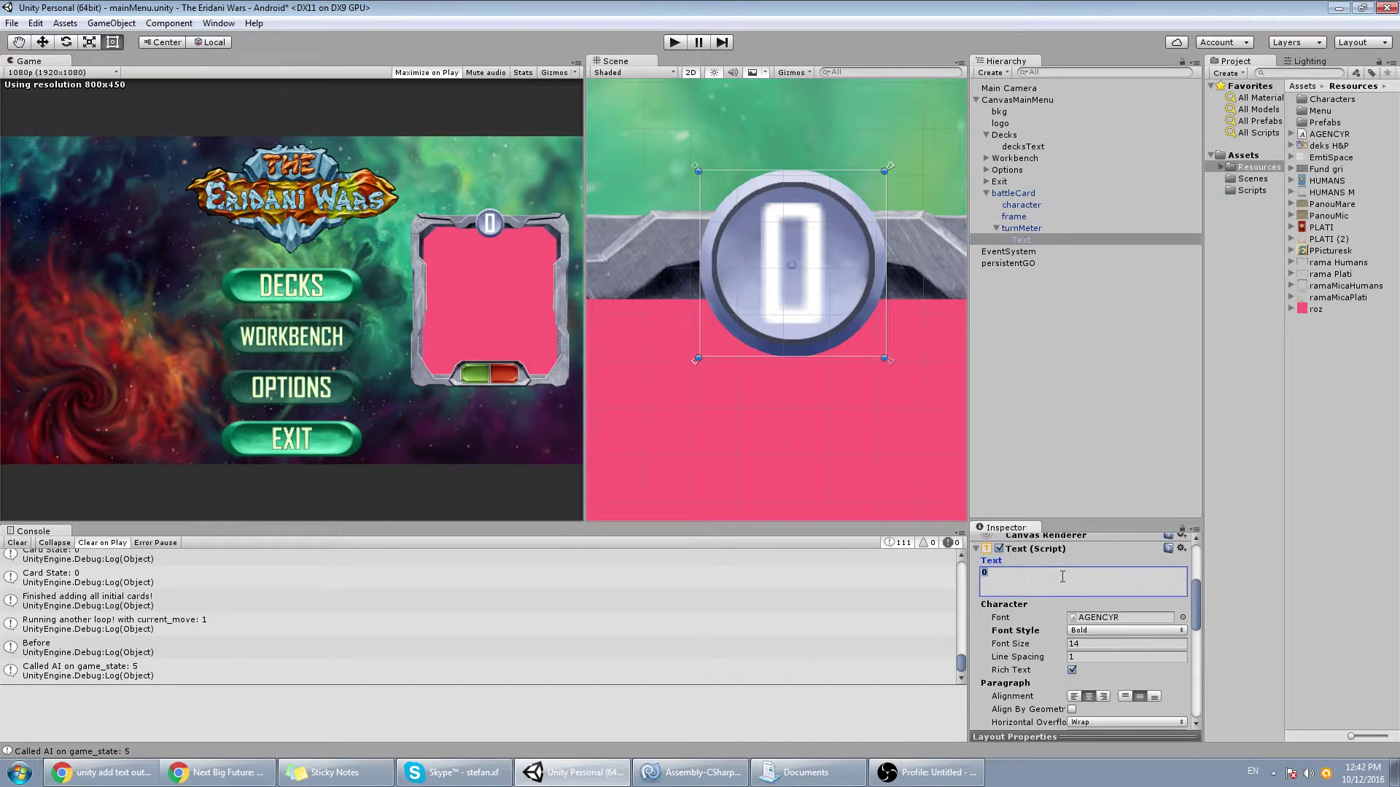
{"action": "type", "text": "9"}
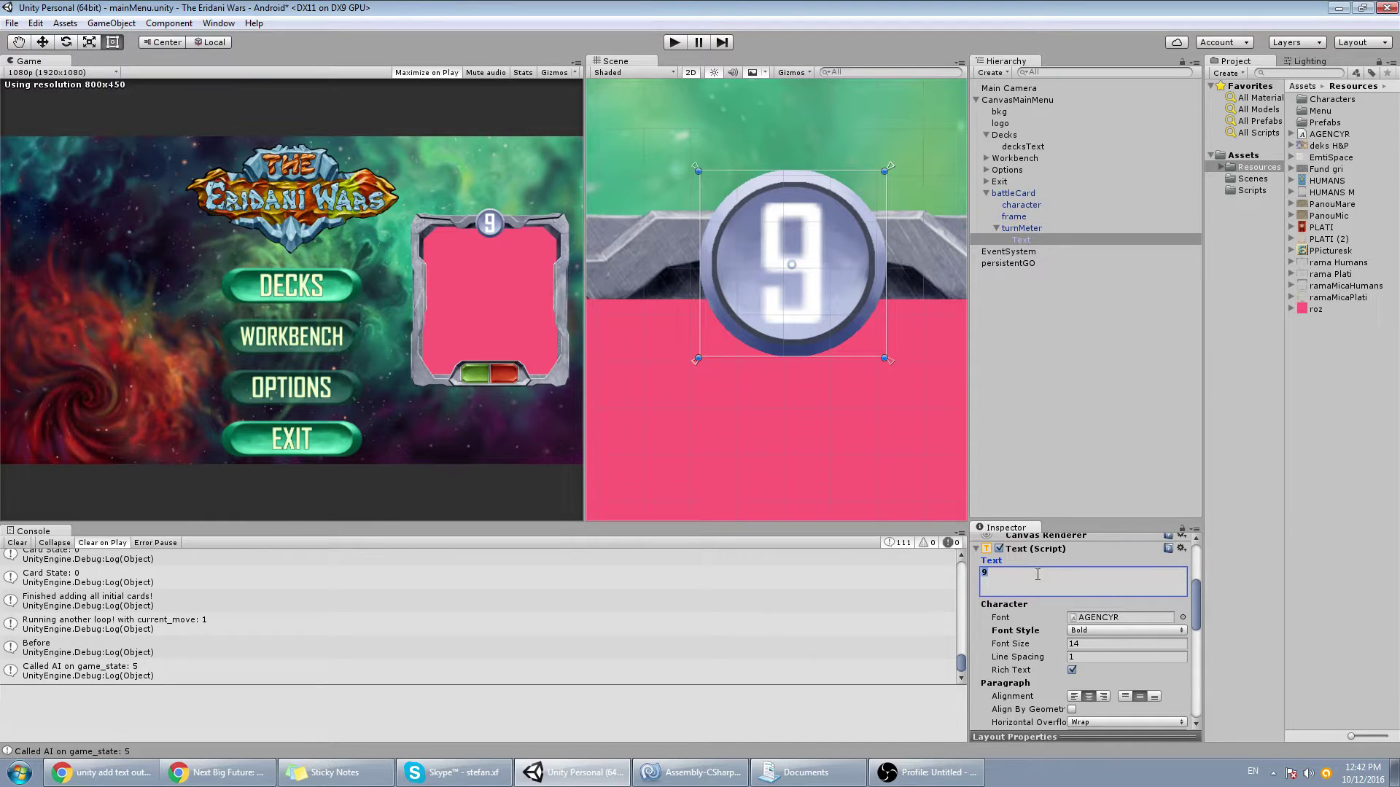
{"action": "type", "text": "8"}
{"action": "key", "text": "BackSpace"}
{"action": "type", "text": "5"}
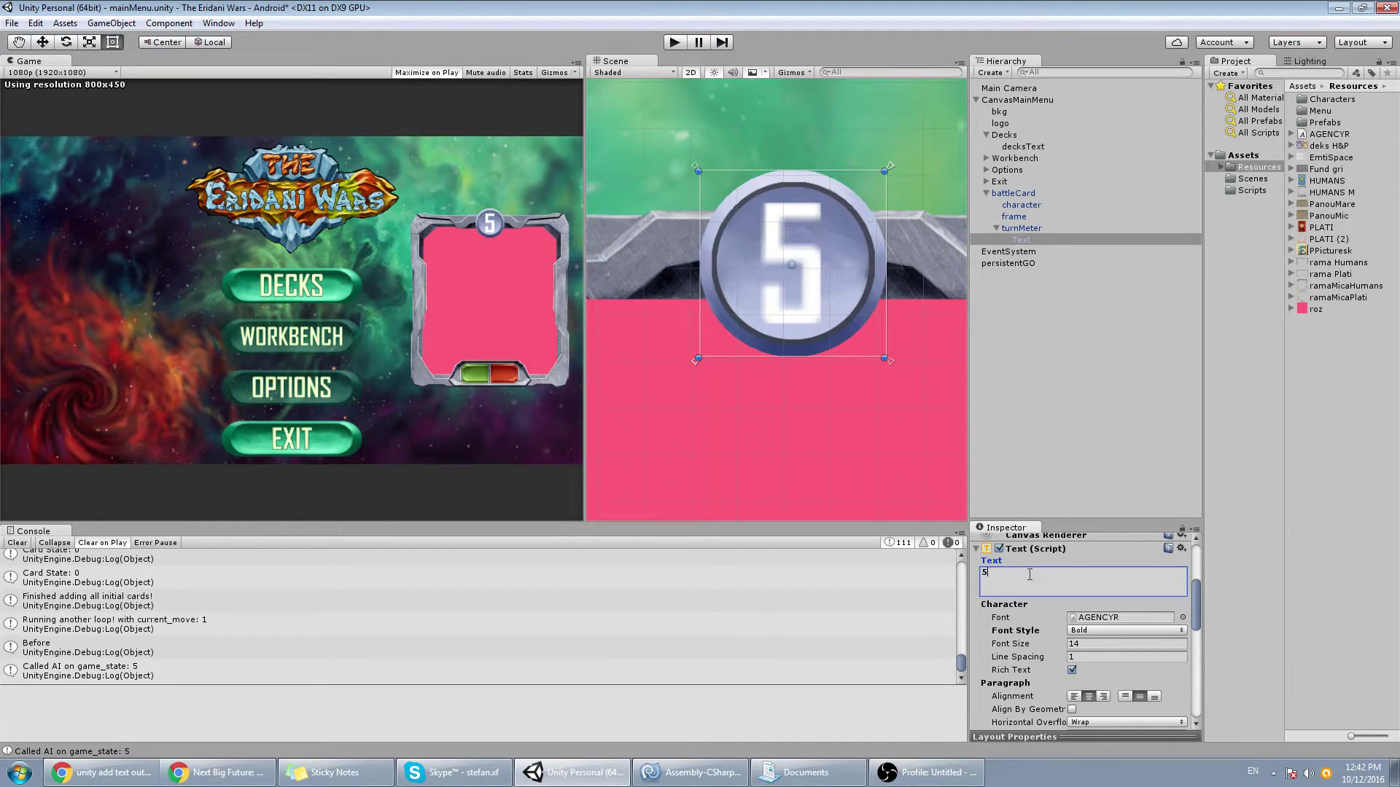
{"action": "key", "text": "BackSpace"}
{"action": "type", "text": "6"}
{"action": "key", "text": "BackSpace"}
{"action": "type", "text": "3"}
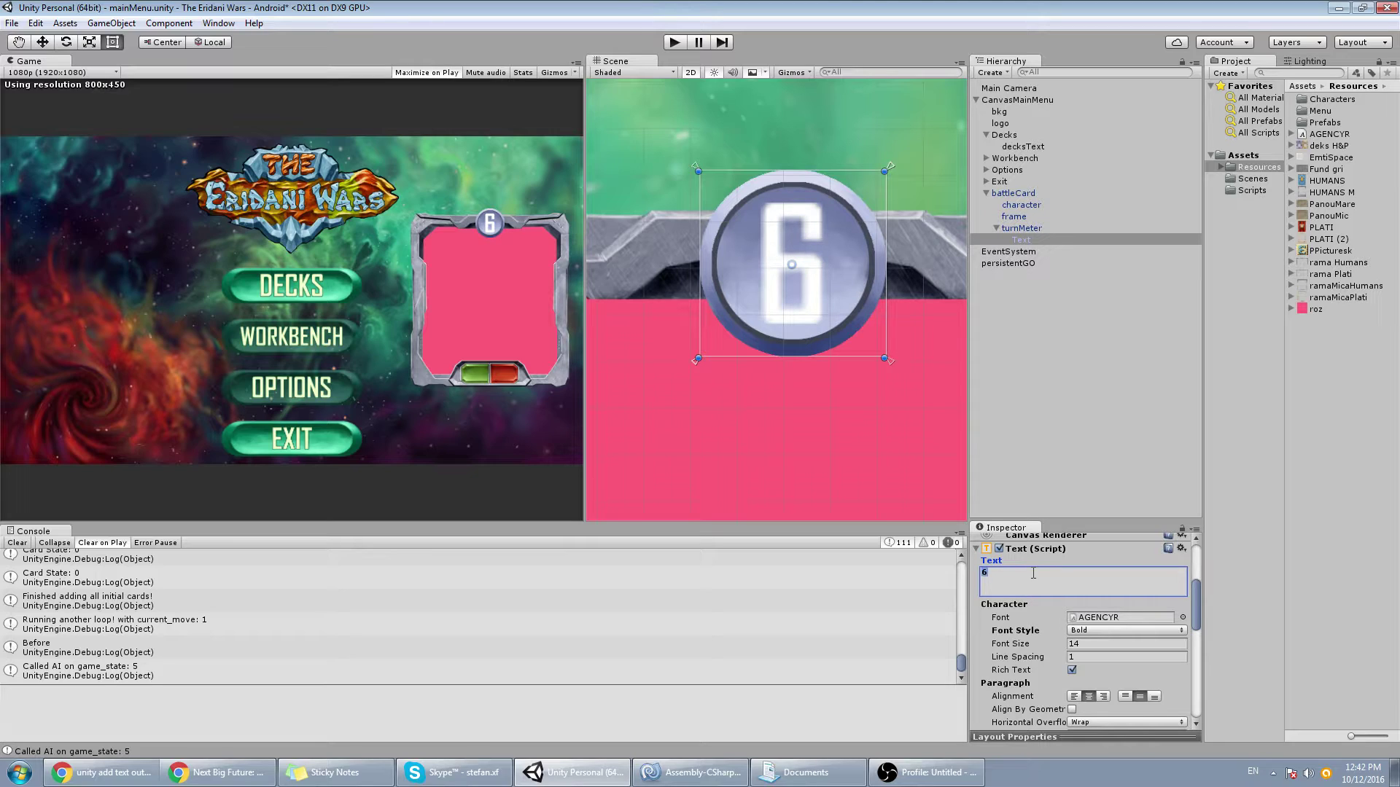
{"action": "key", "text": "BackSpace"}
{"action": "type", "text": "1"}
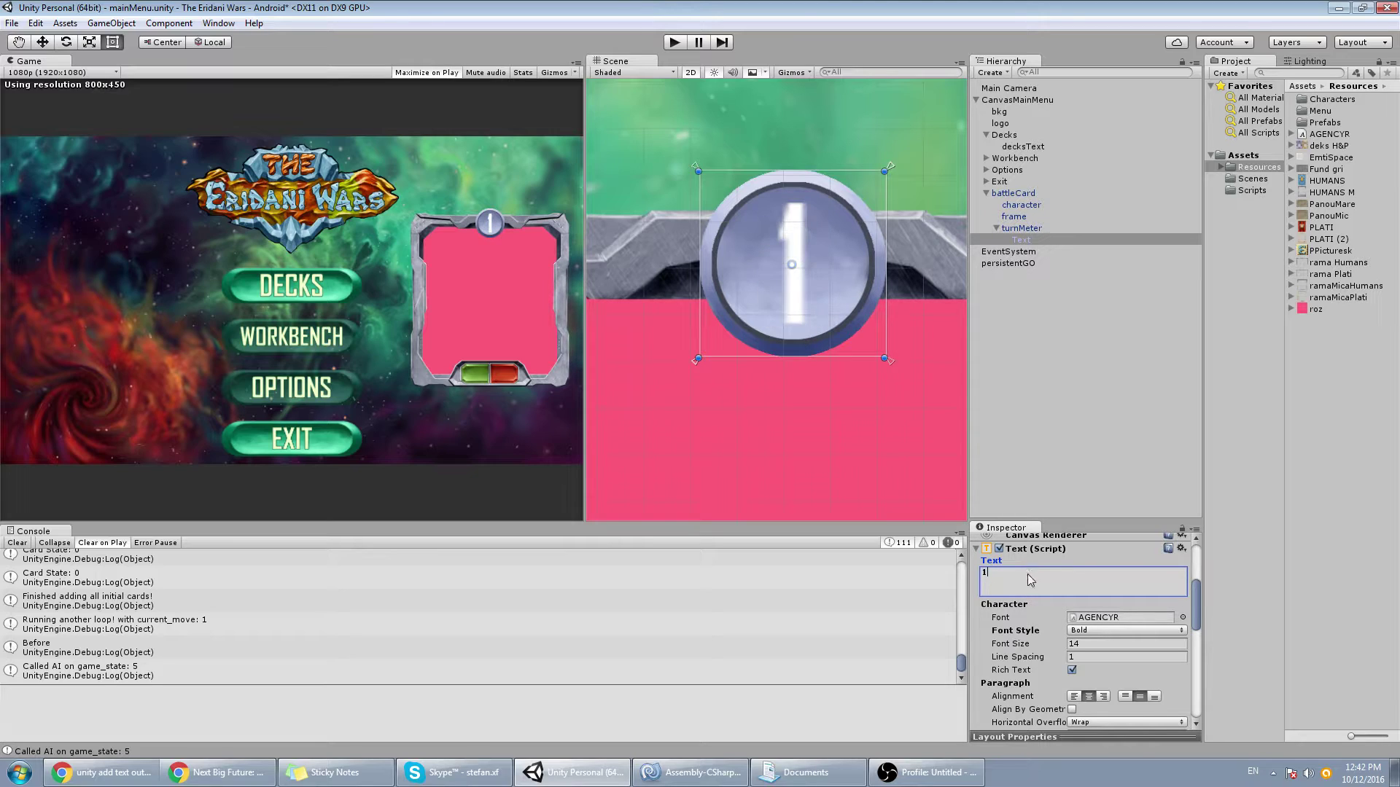
{"action": "key", "text": "BackSpace"}
{"action": "type", "text": "4"}
{"action": "scroll", "coordinate": [1036, 576], "scroll_direction": "down", "scroll_amount": 6}
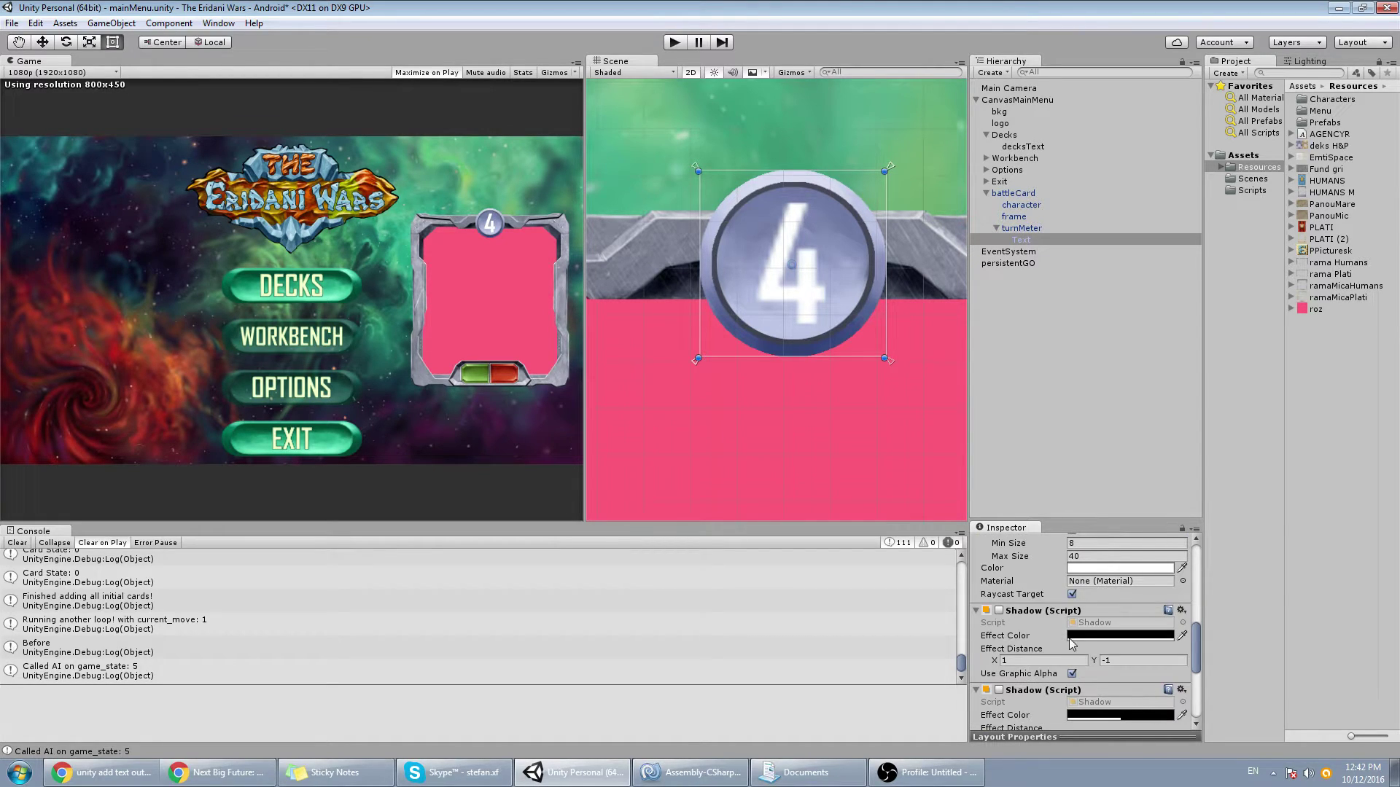
{"action": "scroll", "coordinate": [1068, 620], "scroll_direction": "up", "scroll_amount": 2}
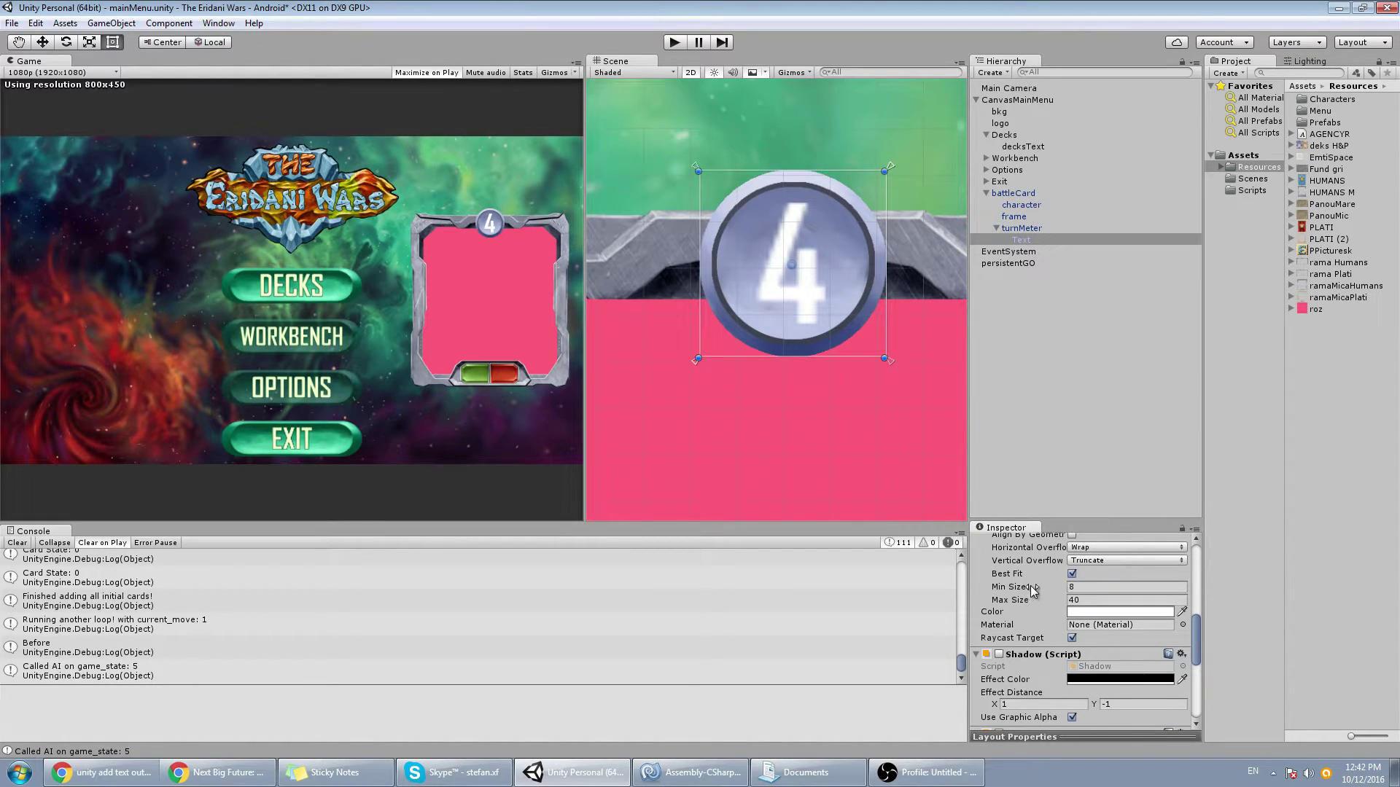
{"action": "scroll", "coordinate": [1028, 598], "scroll_direction": "down", "scroll_amount": 2}
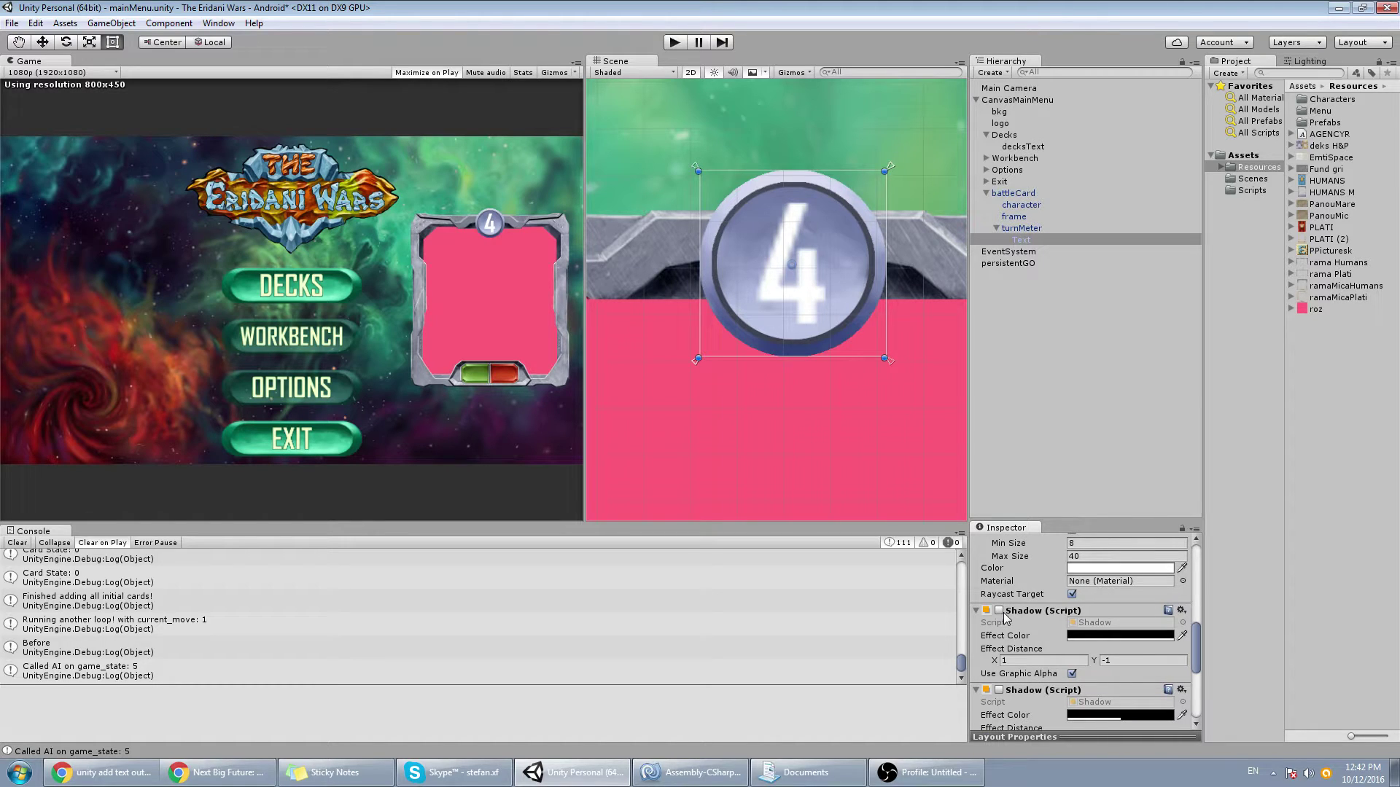
Re-enable the first Shadow and leave its Effect Color black after previewing green.
{"action": "left_click", "coordinate": [999, 611]}
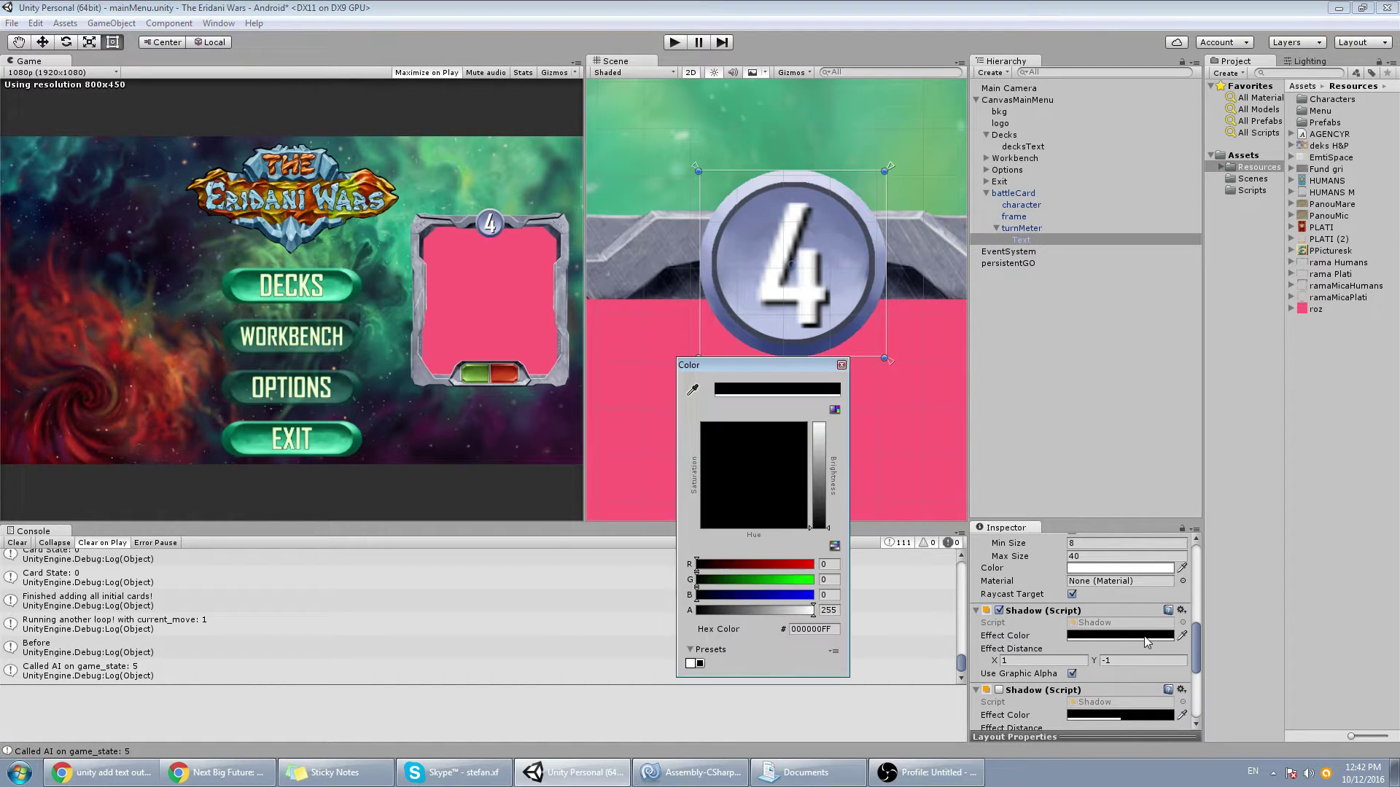
{"action": "mouse_move", "coordinate": [720, 580]}
{"action": "left_mouse_down"}
{"action": "mouse_move", "coordinate": [783, 581]}
{"action": "mouse_move", "coordinate": [696, 580]}
{"action": "left_mouse_up"}
{"action": "left_click", "coordinate": [841, 365]}
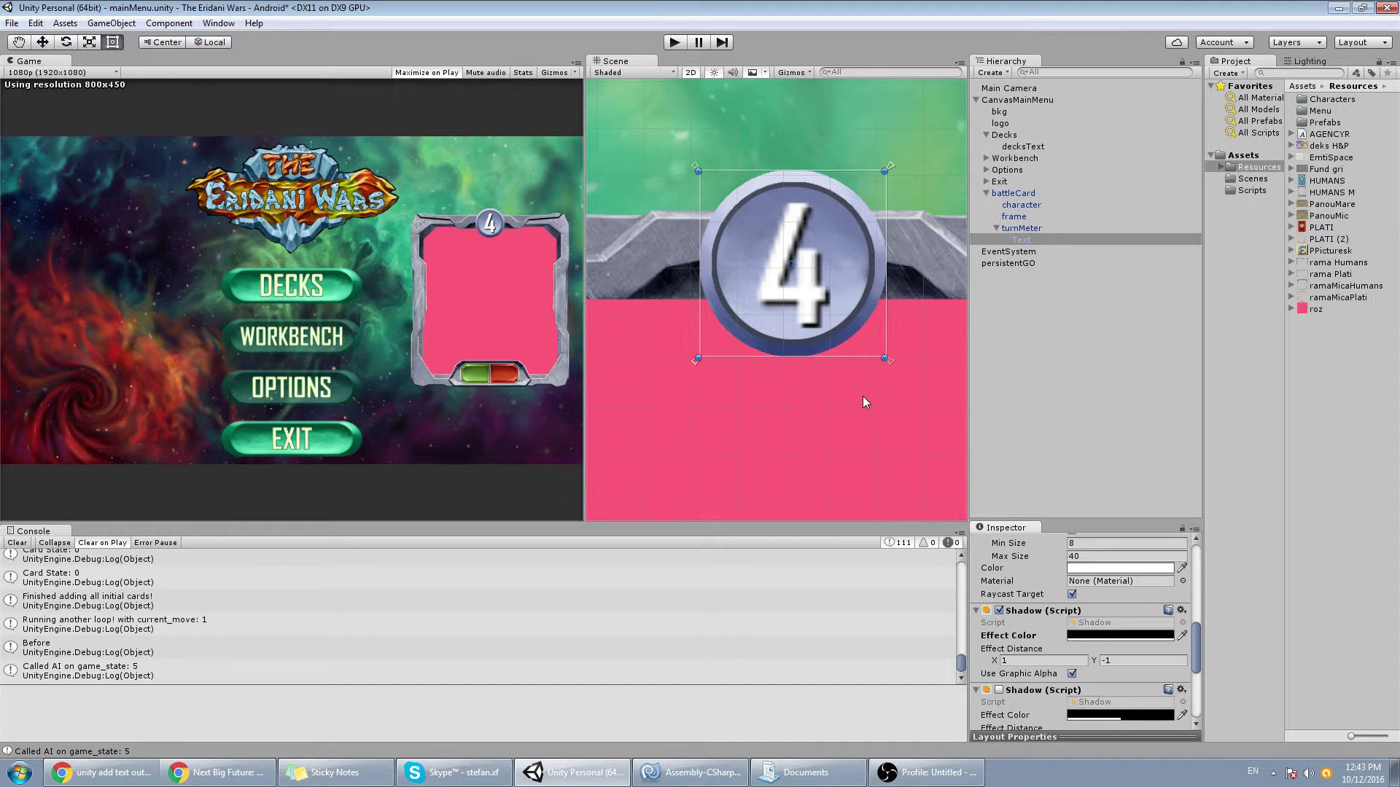
Re-enable the second, third and fourth Shadows at -1,1, -1,-1 and 1,1.
{"action": "scroll", "coordinate": [1025, 653], "scroll_direction": "down", "scroll_amount": 3}
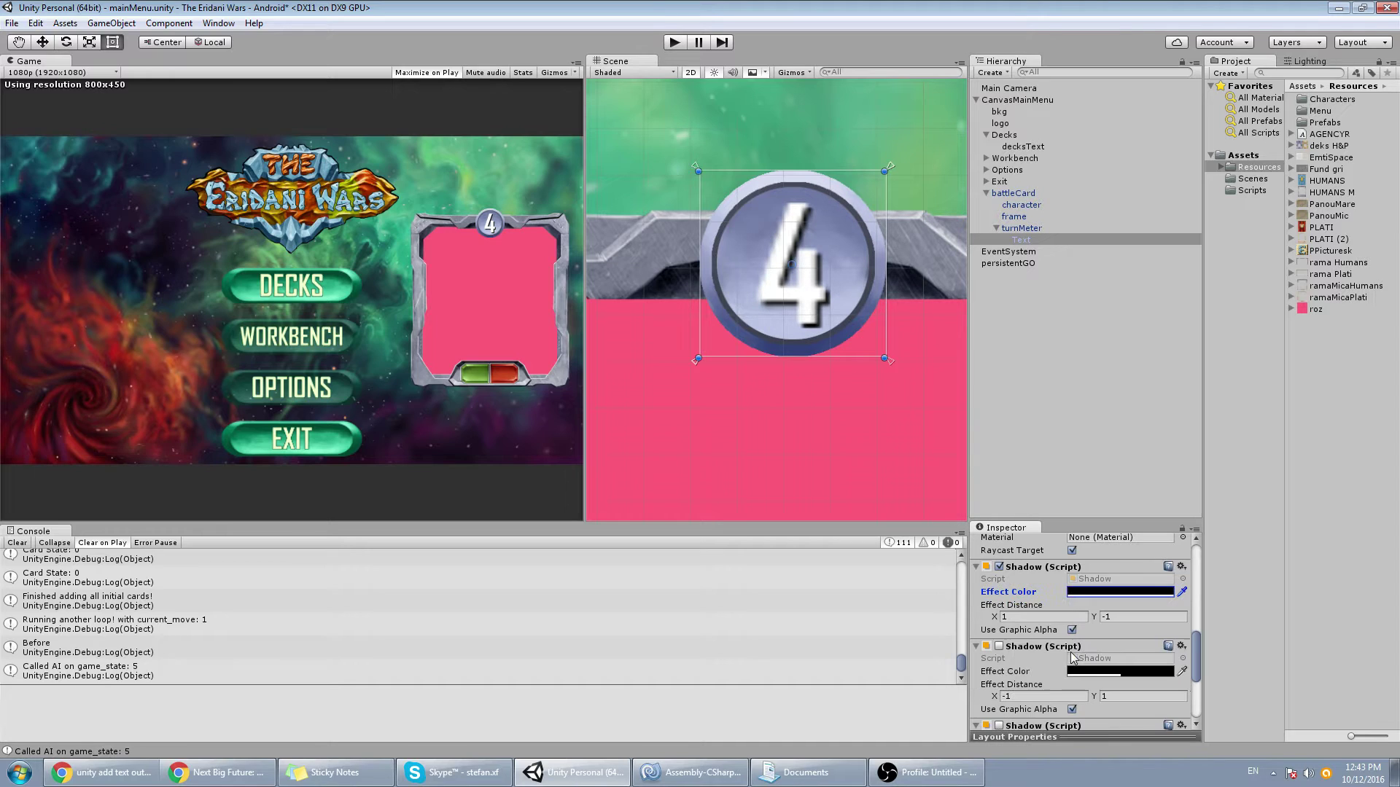
{"action": "left_click", "coordinate": [999, 646]}
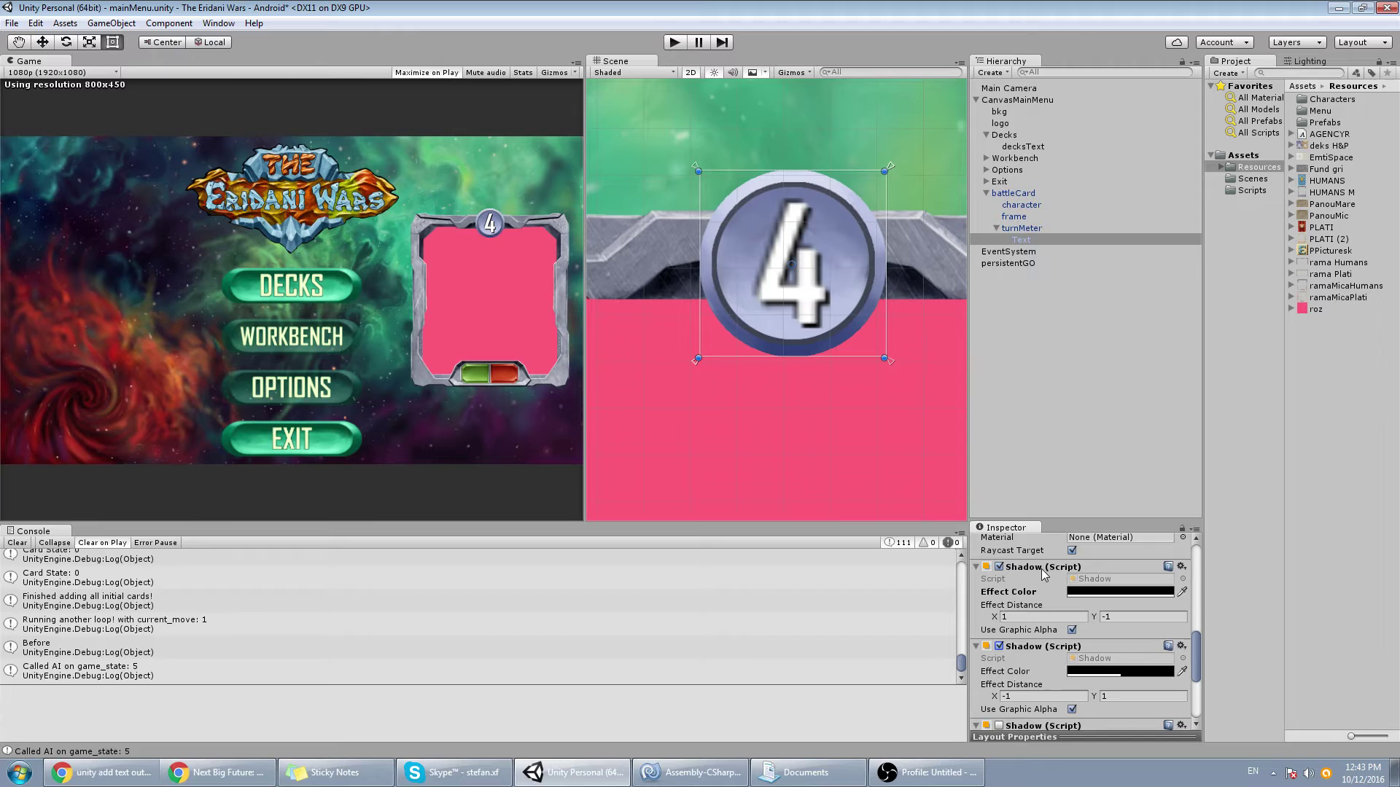
{"action": "scroll", "coordinate": [1043, 641], "scroll_direction": "down", "scroll_amount": 3}
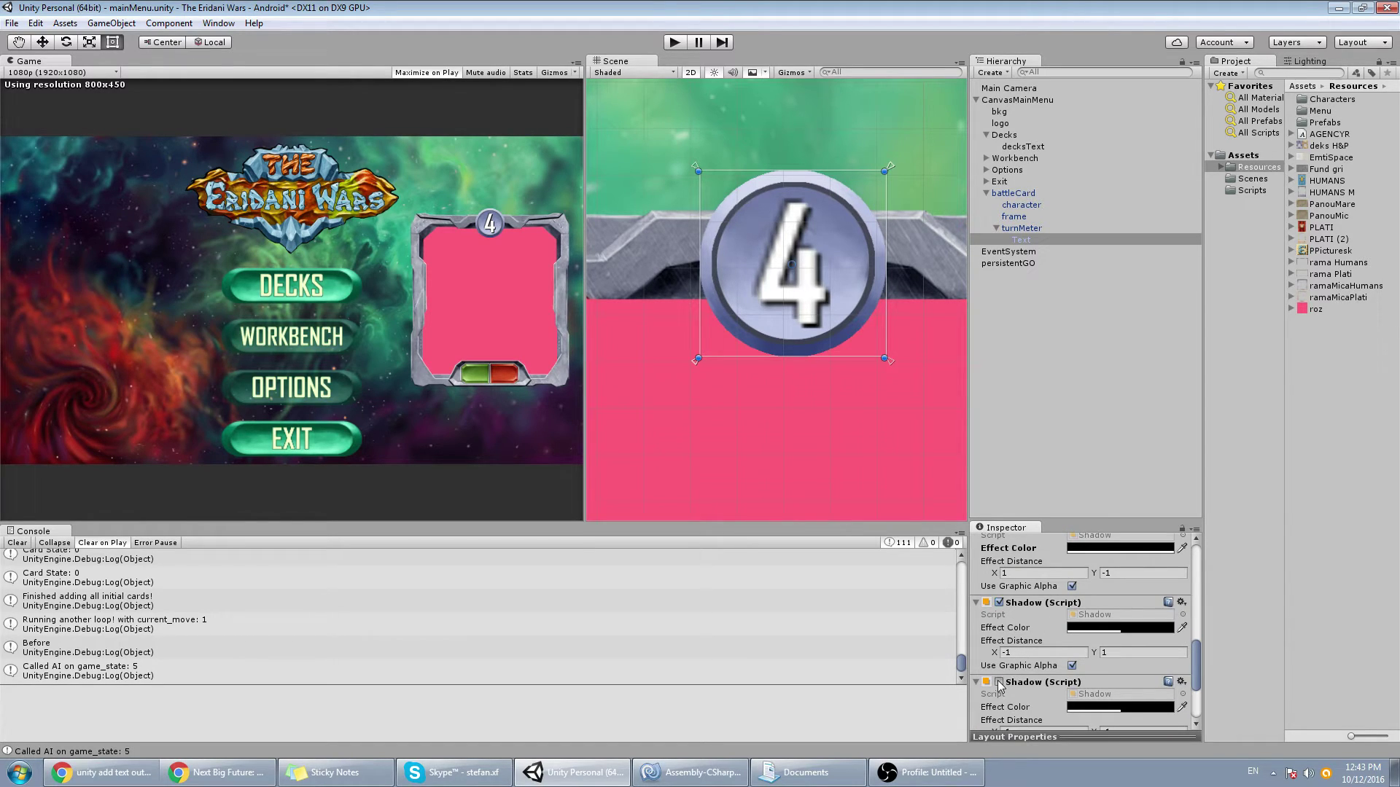
{"action": "left_click", "coordinate": [999, 682]}
{"action": "scroll", "coordinate": [1000, 680], "scroll_direction": "down", "scroll_amount": 6}
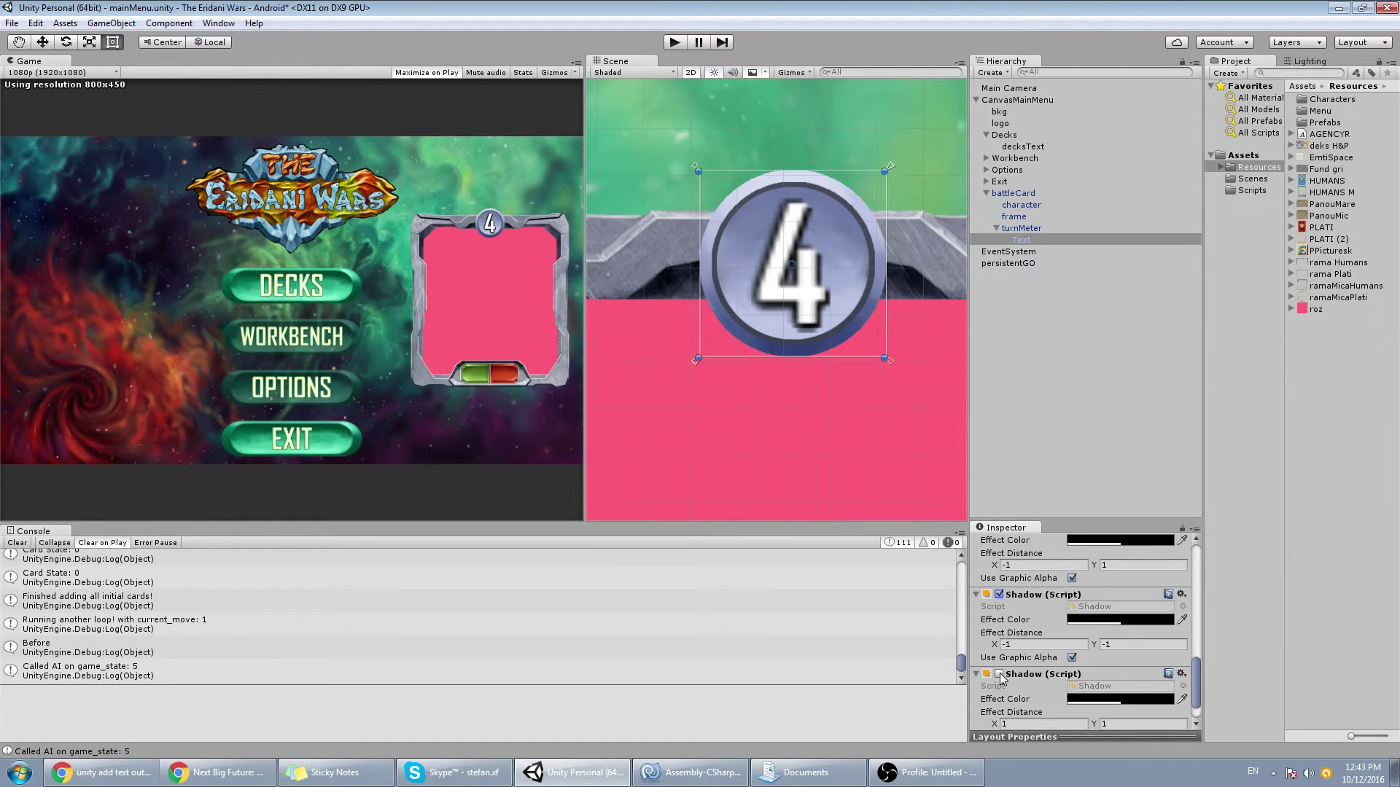
{"action": "left_click", "coordinate": [999, 674]}
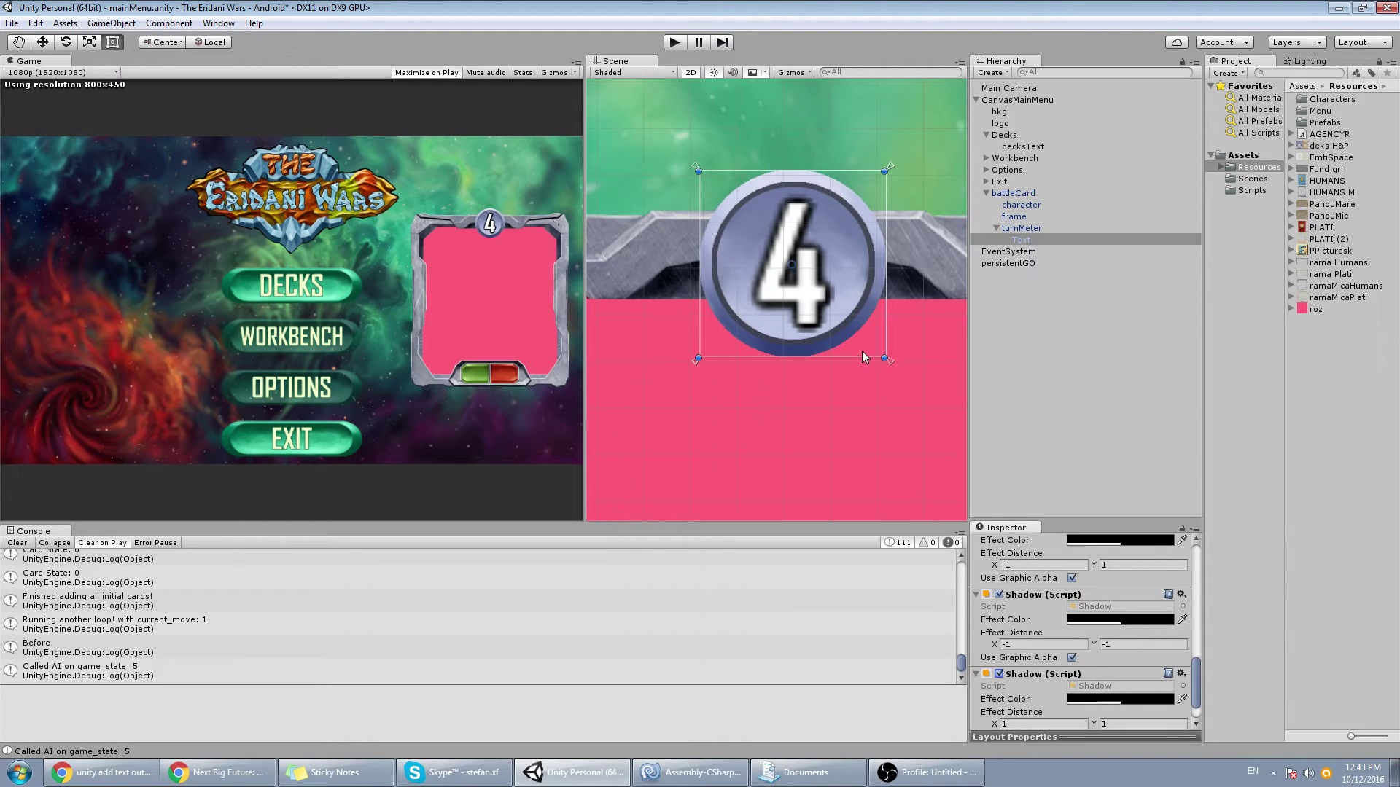
{"action": "scroll", "coordinate": [862, 351], "scroll_direction": "down", "scroll_amount": 10}
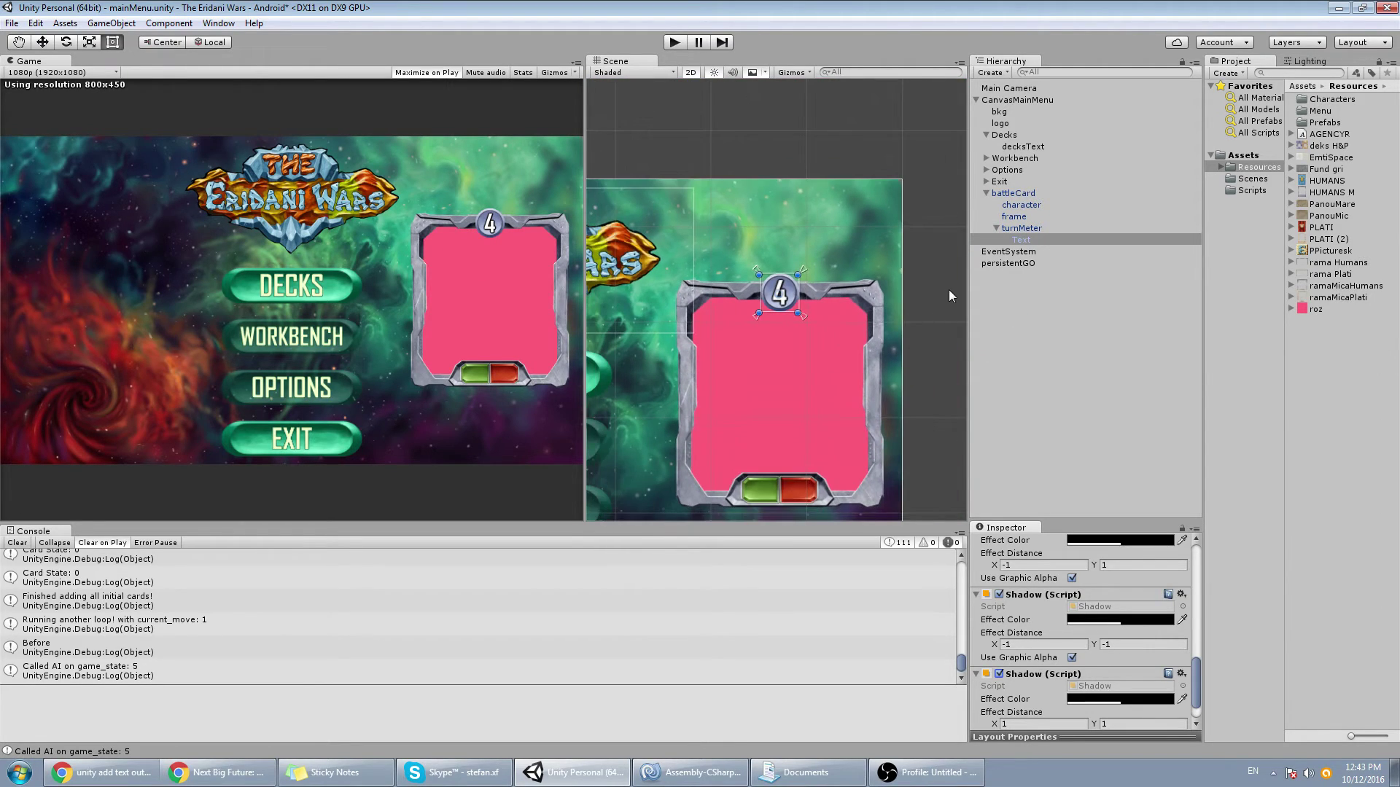
Select the turn-meter Text object and try the digits 3 and 1 as its number.
{"action": "left_click", "coordinate": [949, 295]}
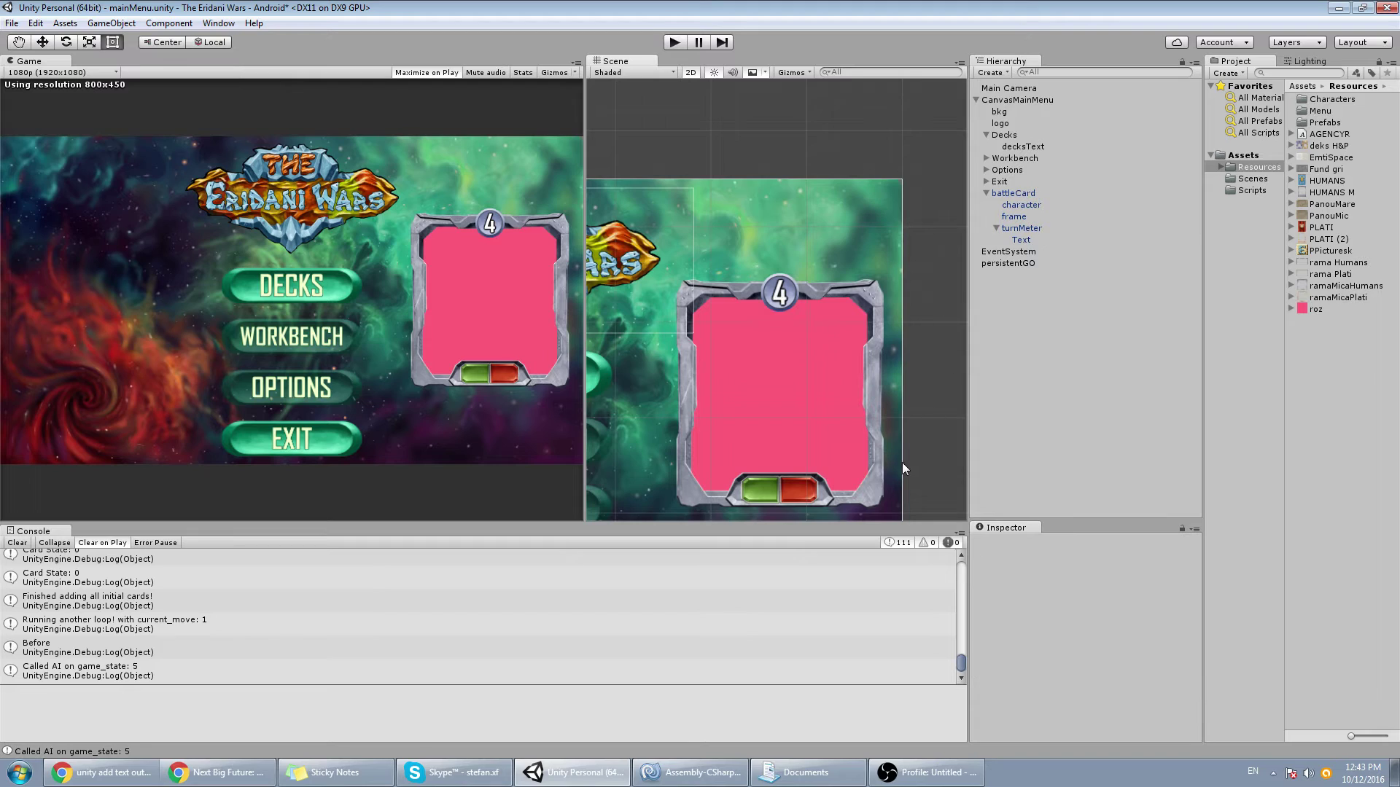
{"action": "left_click", "coordinate": [1024, 240]}
{"action": "scroll", "coordinate": [1066, 620], "scroll_direction": "down", "scroll_amount": 3}
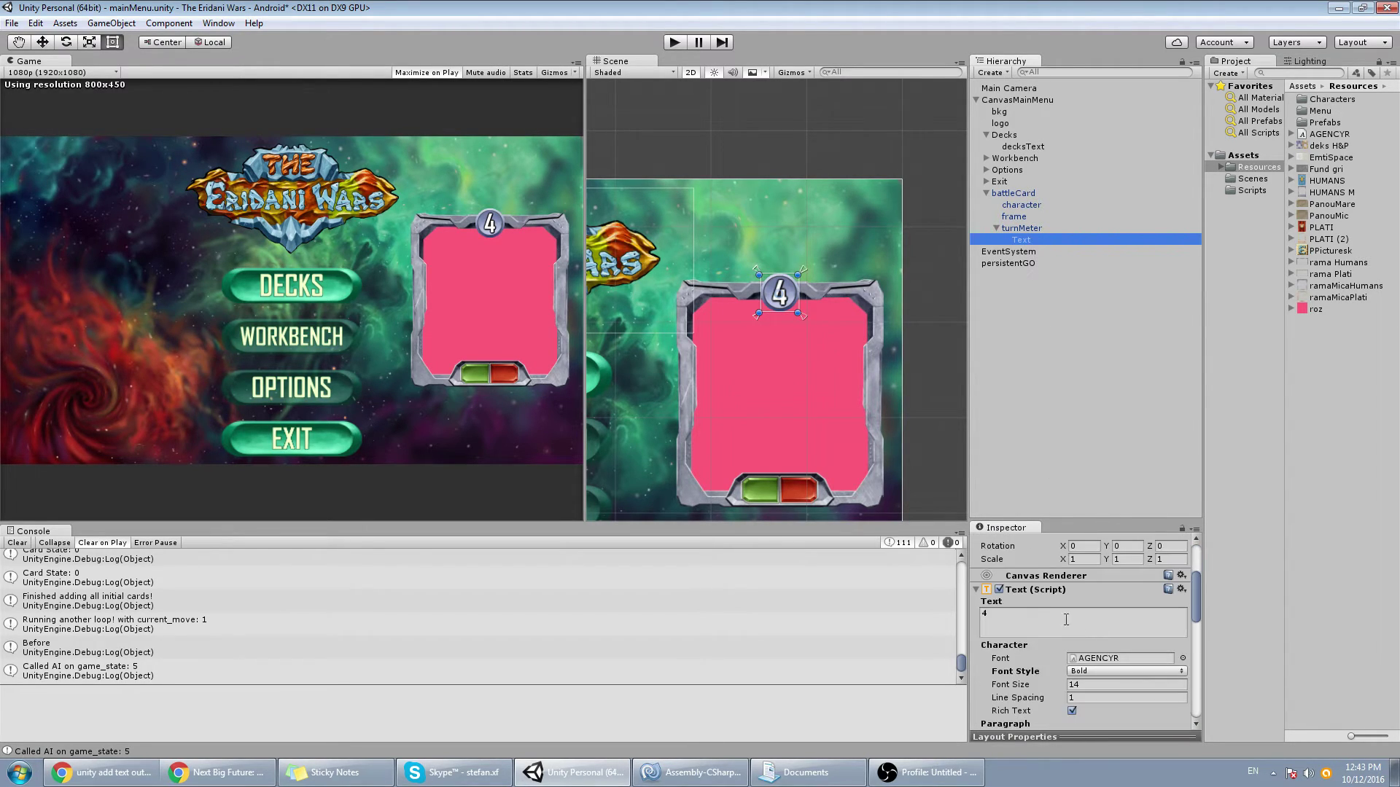
{"action": "left_click", "coordinate": [1066, 620]}
{"action": "type", "text": "3"}
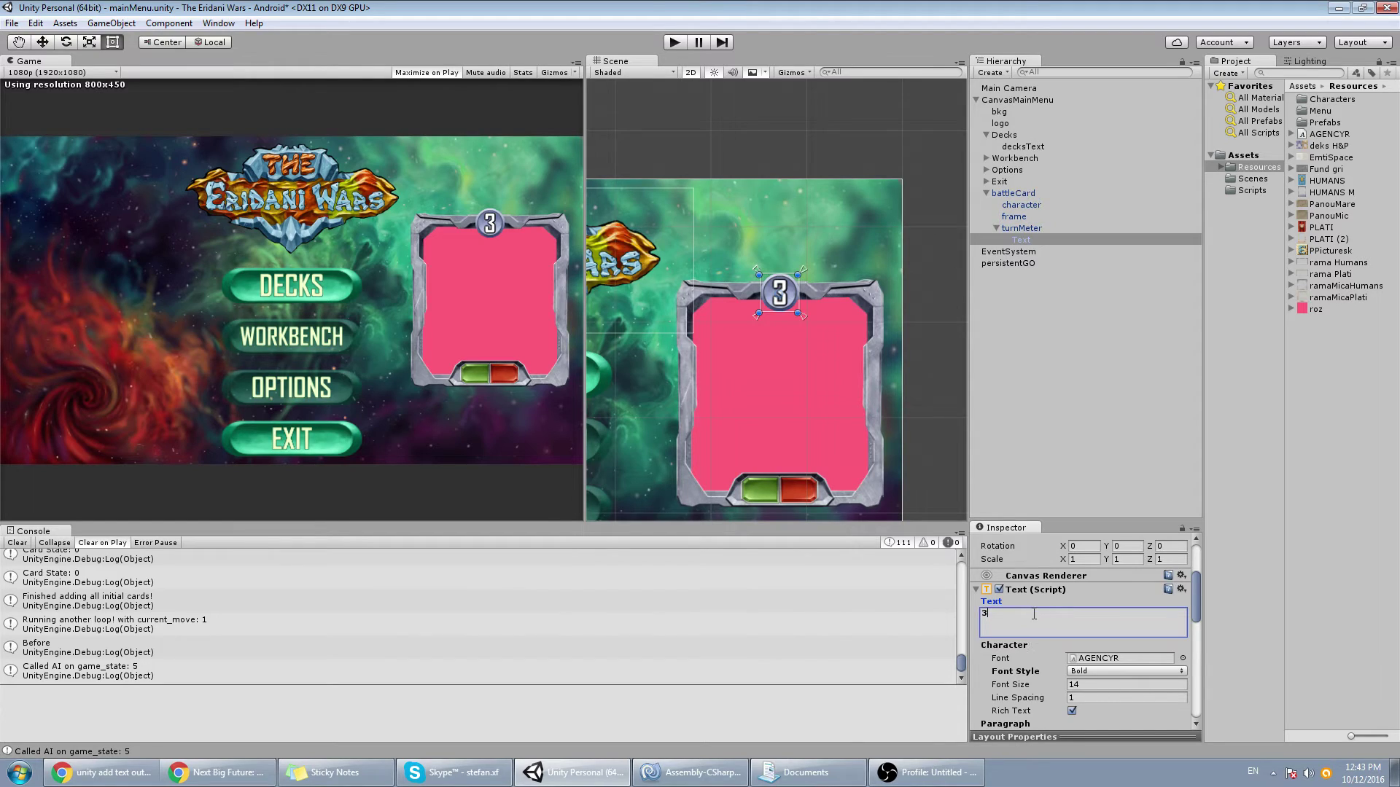
{"action": "key", "text": "BackSpace"}
{"action": "type", "text": "1"}
{"action": "key", "text": "BackSpace"}
Try 4, 78 and 9, settle the number on 0, and apply the Text changes to the prefab.
{"action": "type", "text": "4"}
{"action": "key", "text": "BackSpace"}
{"action": "type", "text": "78"}
{"action": "key", "text": "BackSpace"}
{"action": "key", "text": "BackSpace"}
{"action": "type", "text": "9"}
{"action": "key", "text": "BackSpace"}
{"action": "type", "text": "0"}
{"action": "scroll", "coordinate": [1094, 592], "scroll_direction": "up", "scroll_amount": 3}
{"action": "left_click", "coordinate": [1157, 571]}
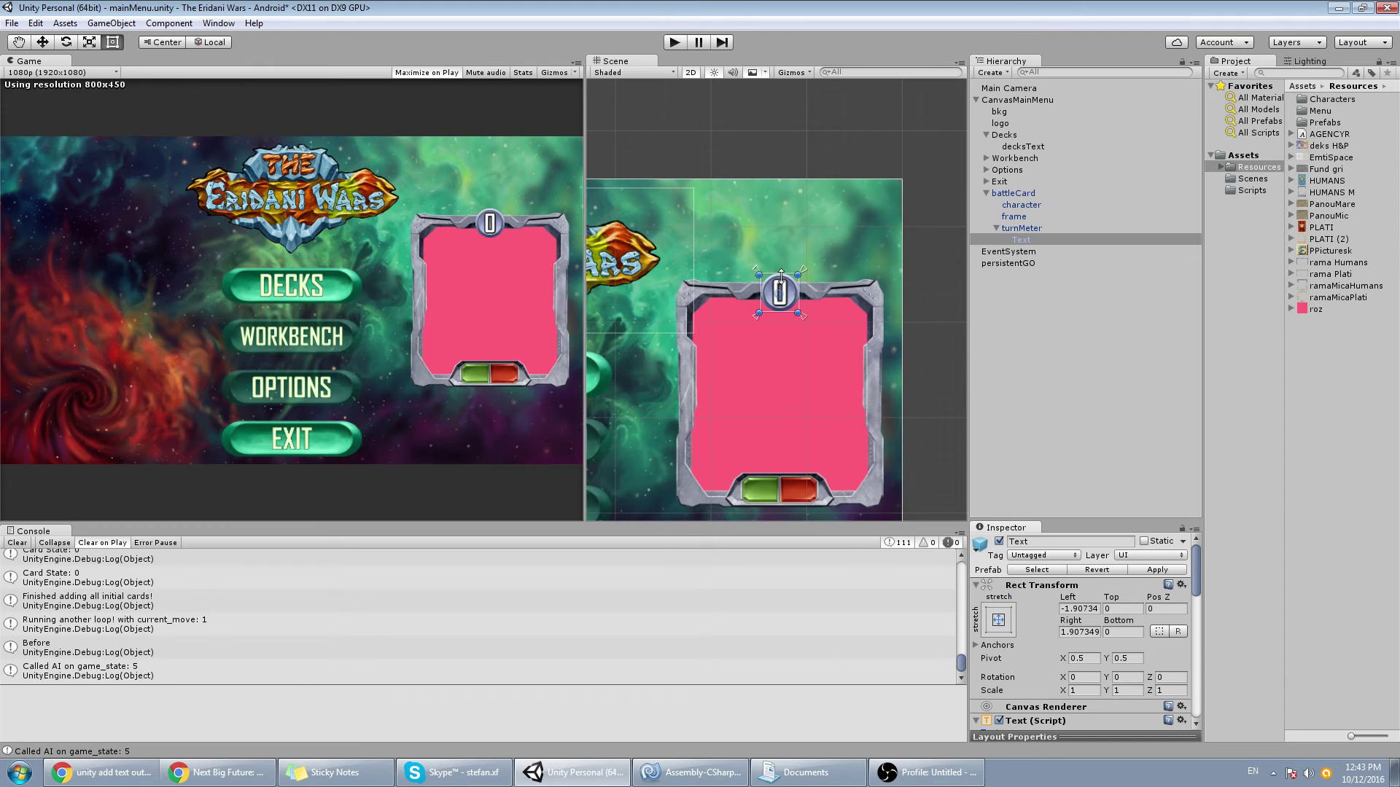
Zoom onto the badge and apply the battleCard changes to its prefab.
{"action": "scroll", "coordinate": [806, 317], "scroll_direction": "up", "scroll_amount": 6}
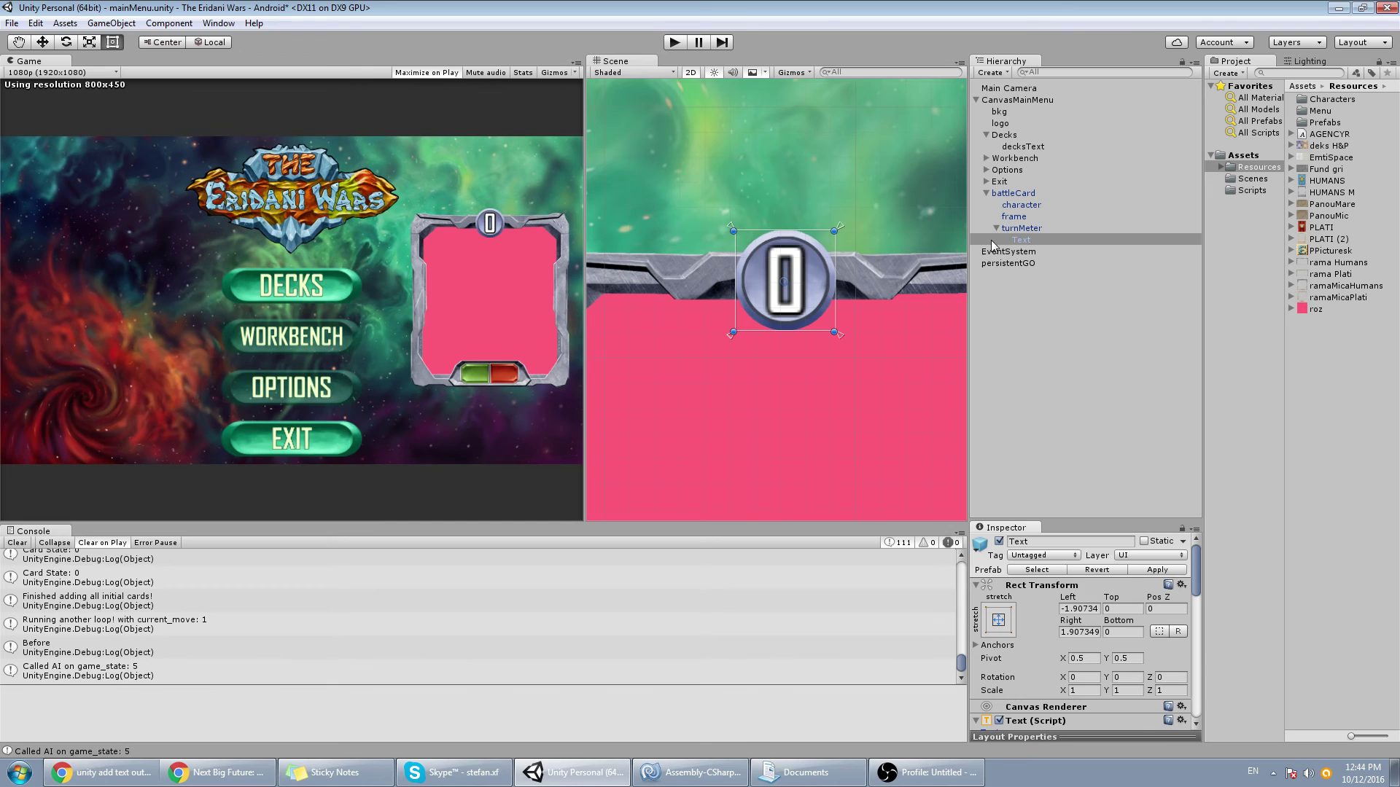
{"action": "left_click", "coordinate": [1025, 194]}
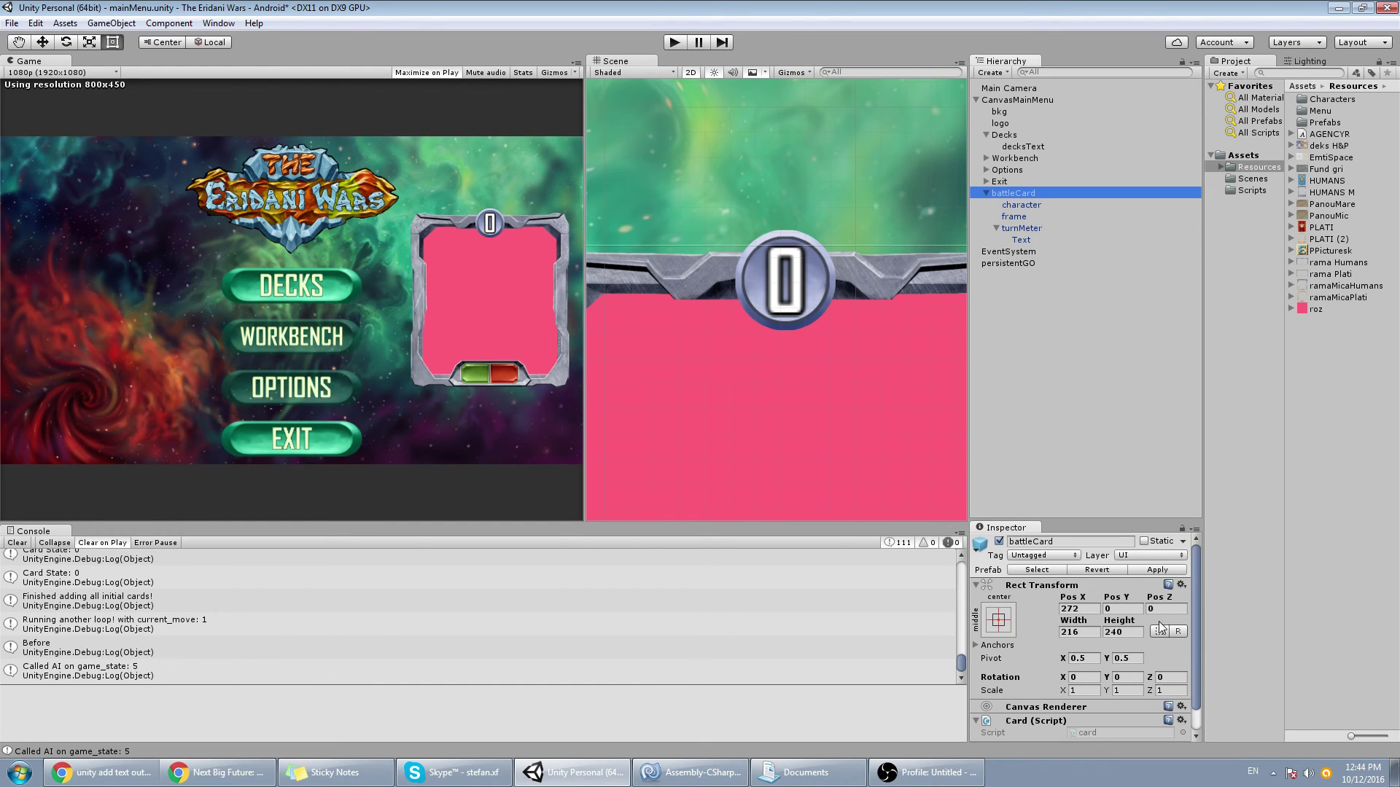
{"action": "left_click", "coordinate": [1171, 570]}
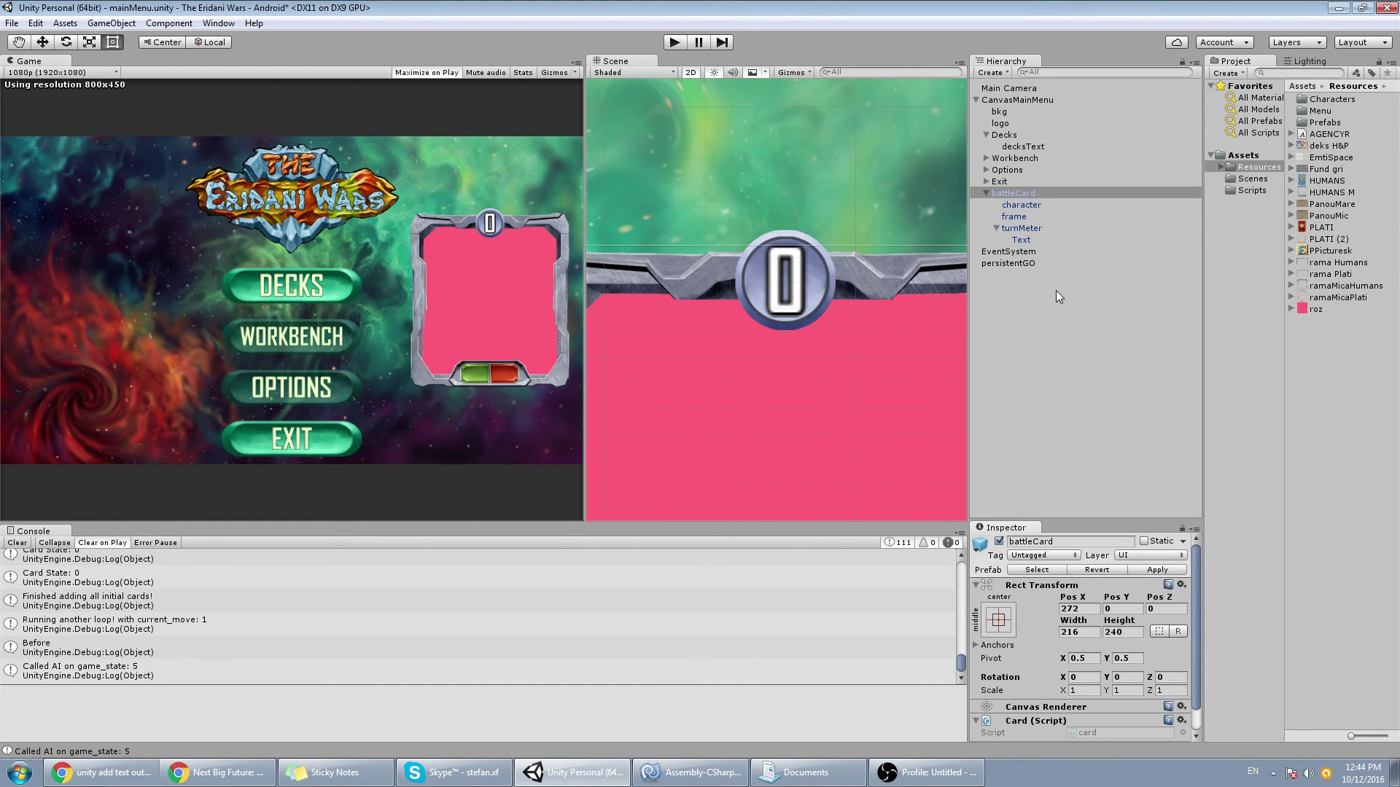